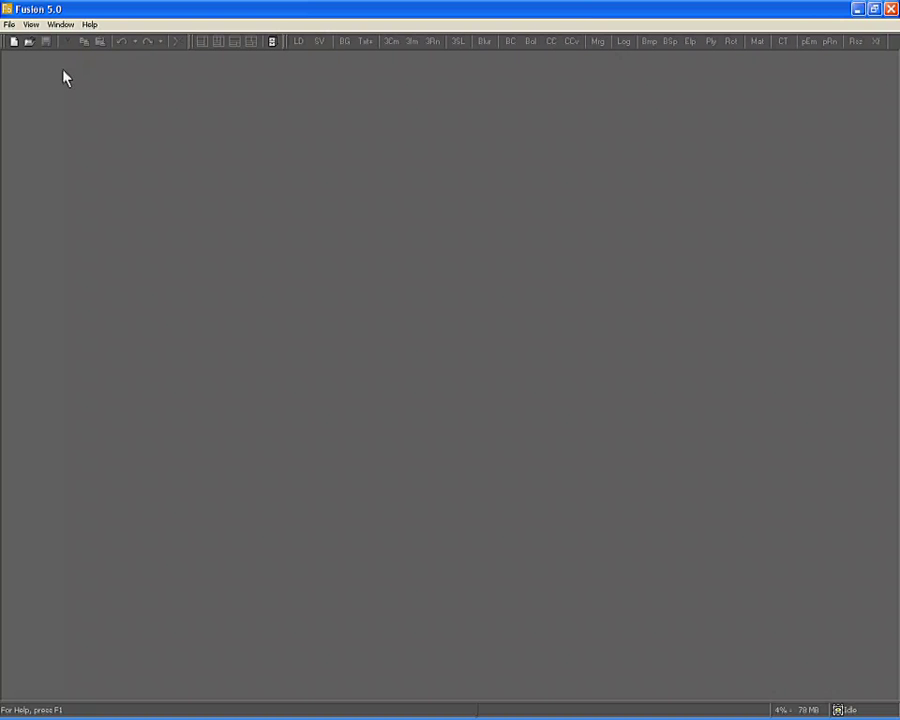
Create a new composition, bring in Miami.jpg from the Courseware Stills folder, and fit it in the first viewer
left_click(13, 43)
key("alt+Tab")
key("Tab")
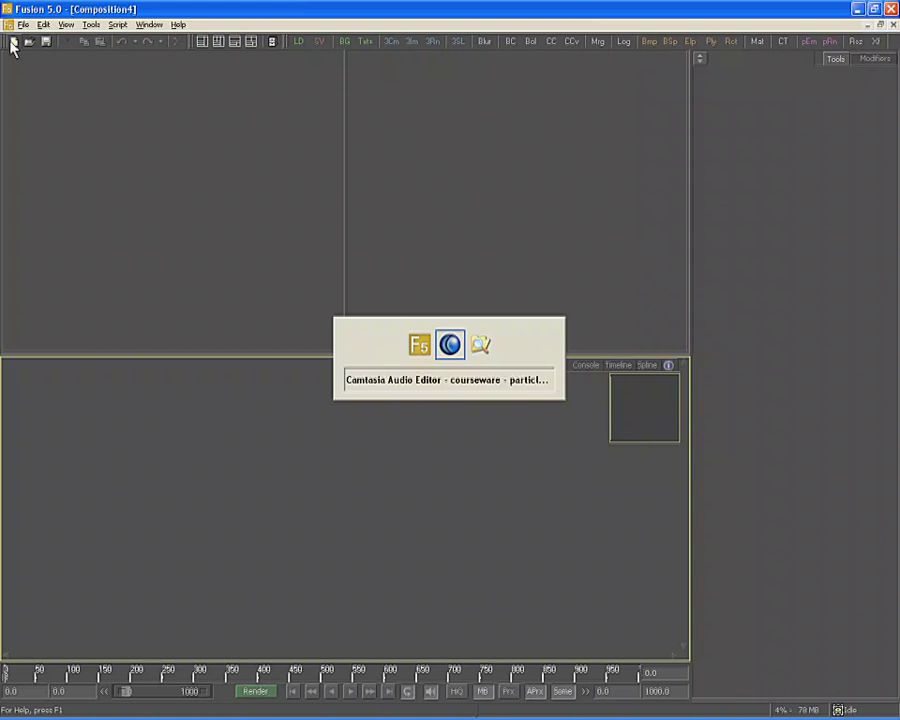
left_click(625, 268)
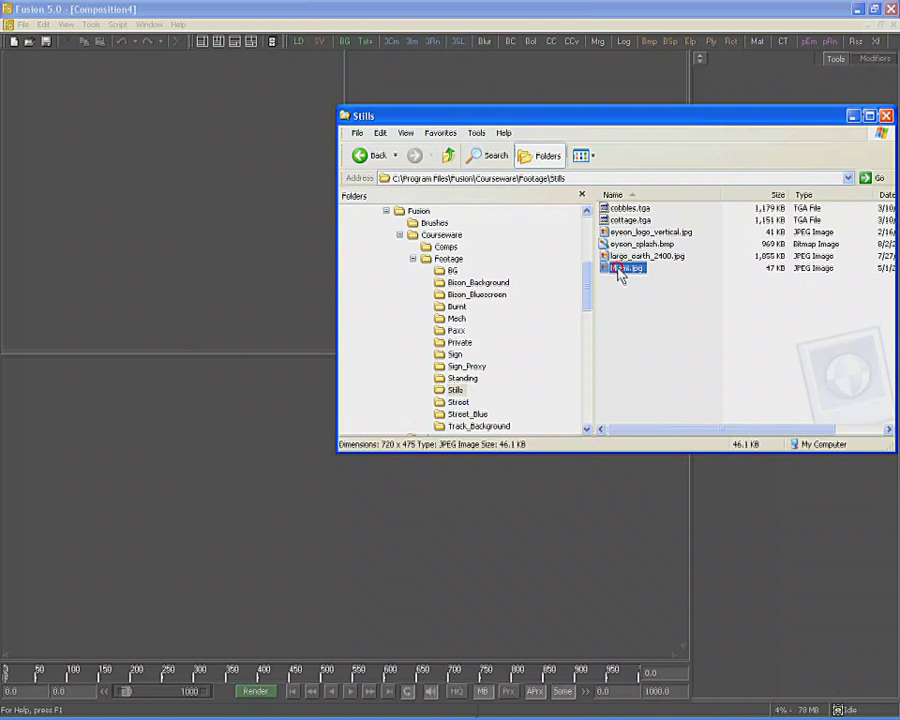
left_click_drag(620, 274, 131, 235)
left_click(115, 447)
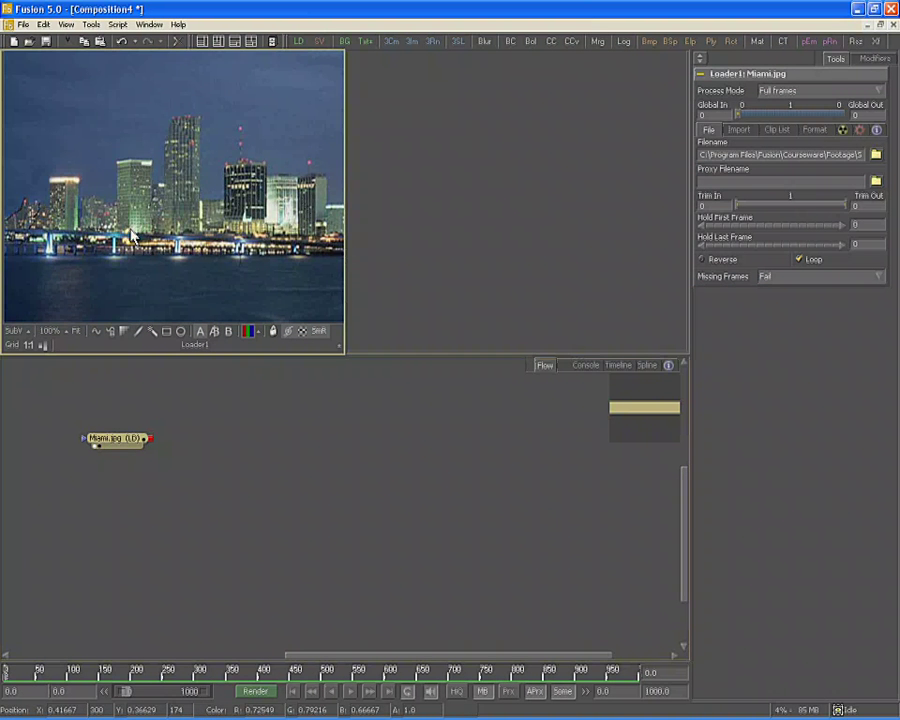
key("ctrl+f")
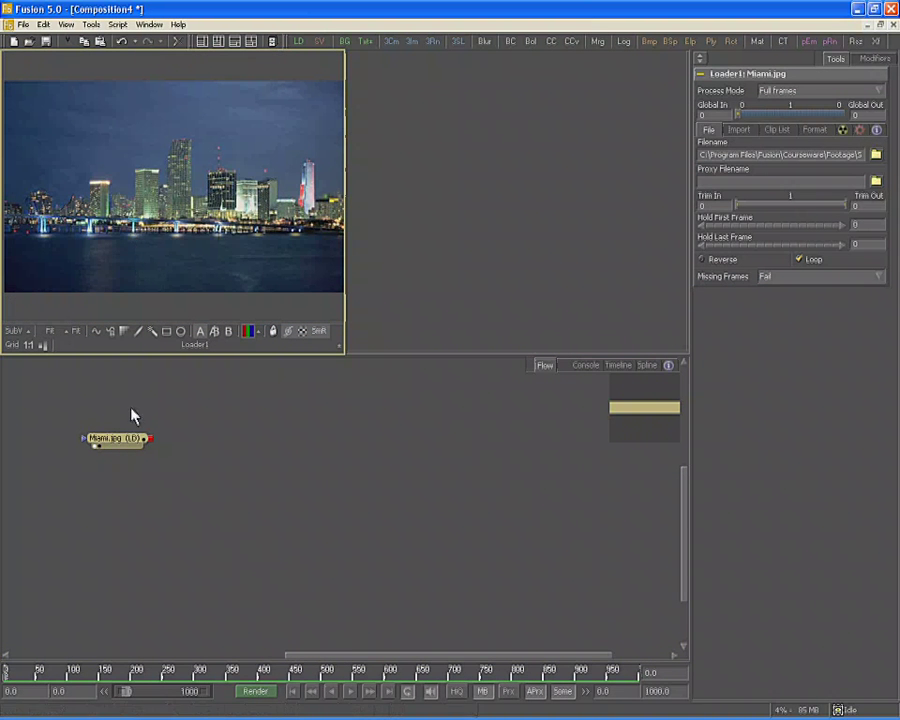
Give the Miami.jpg loader a custom pixel aspect with a Y value of 1.0
mouse_move(133, 441)
left_click(740, 131)
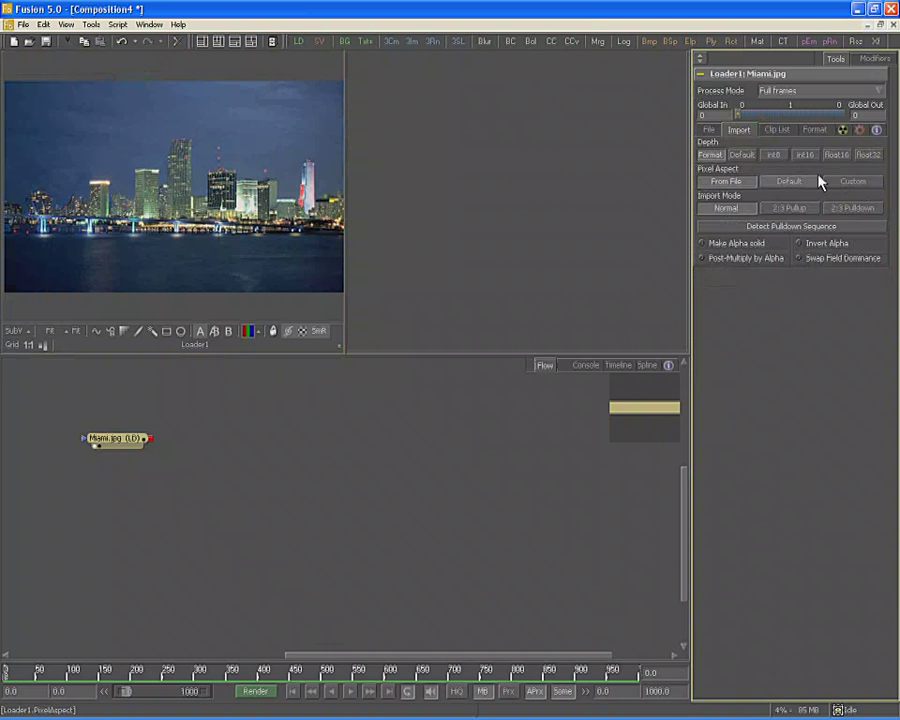
left_click(848, 184)
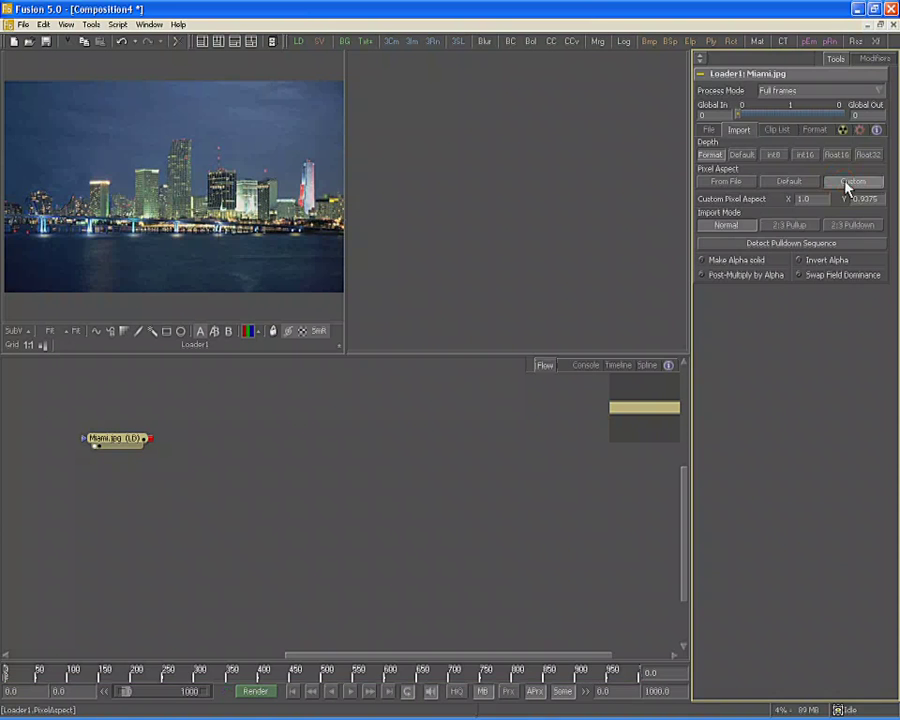
left_click_drag(877, 198, 834, 201)
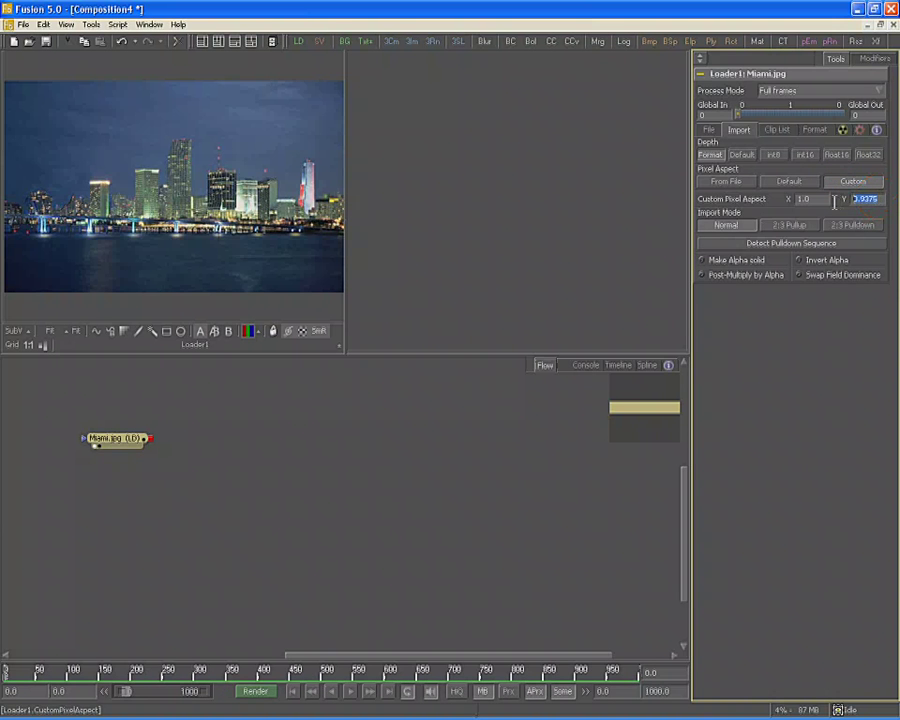
type("1.0")
key("Return")
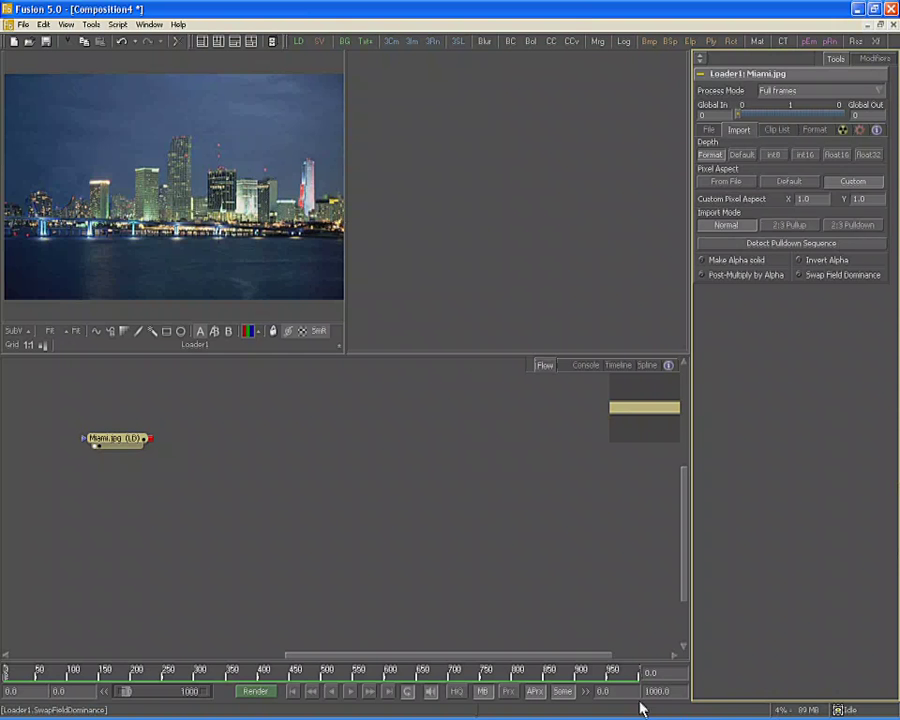
Set both the render end time and the global end time of the composition to 200
left_click(600, 691)
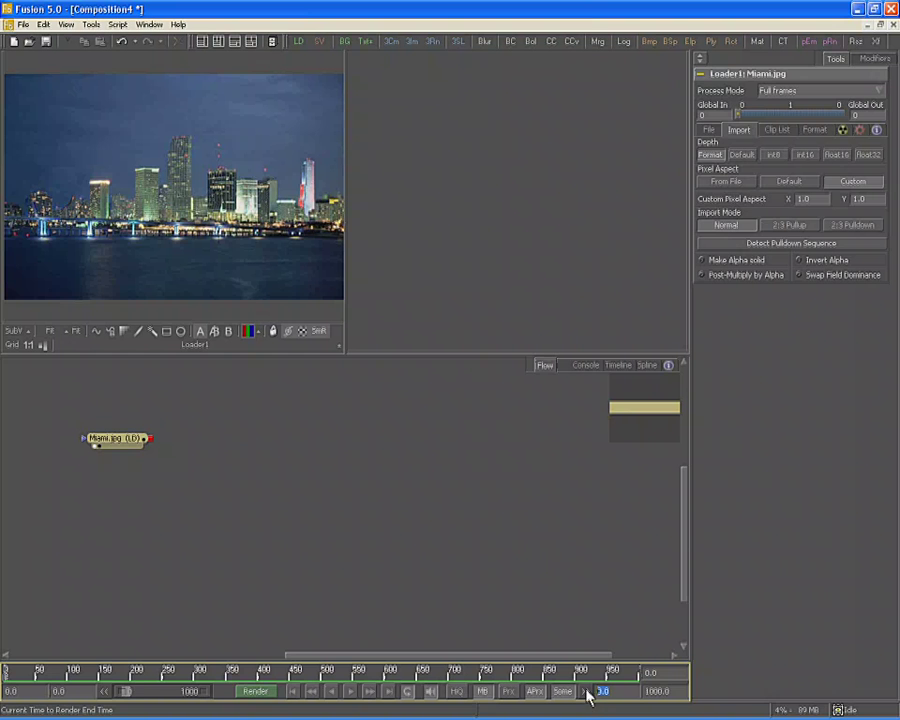
type("200")
key("Tab")
type("200")
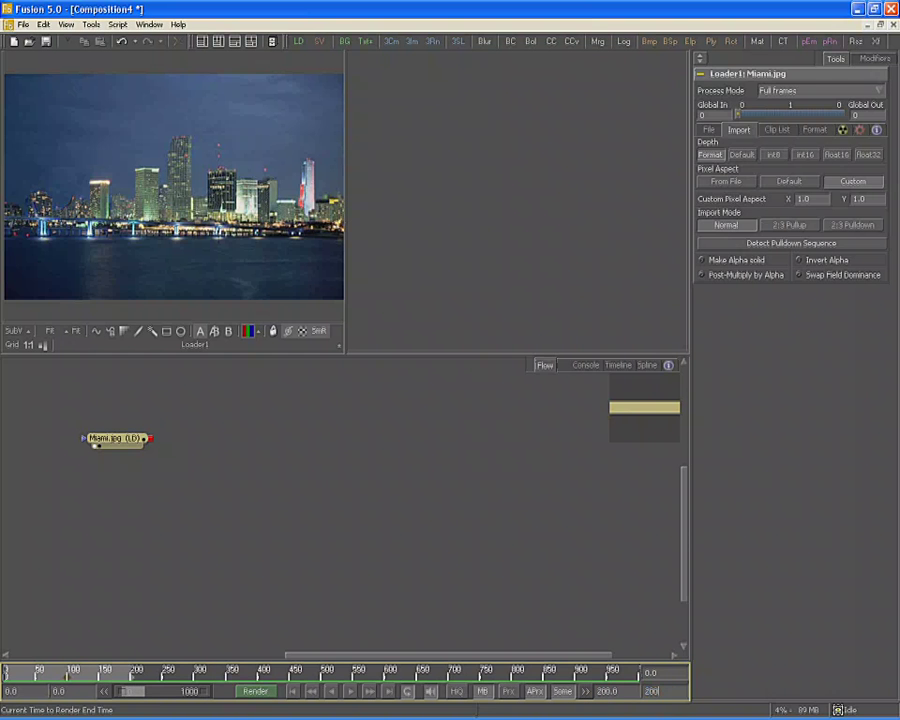
key("Tab")
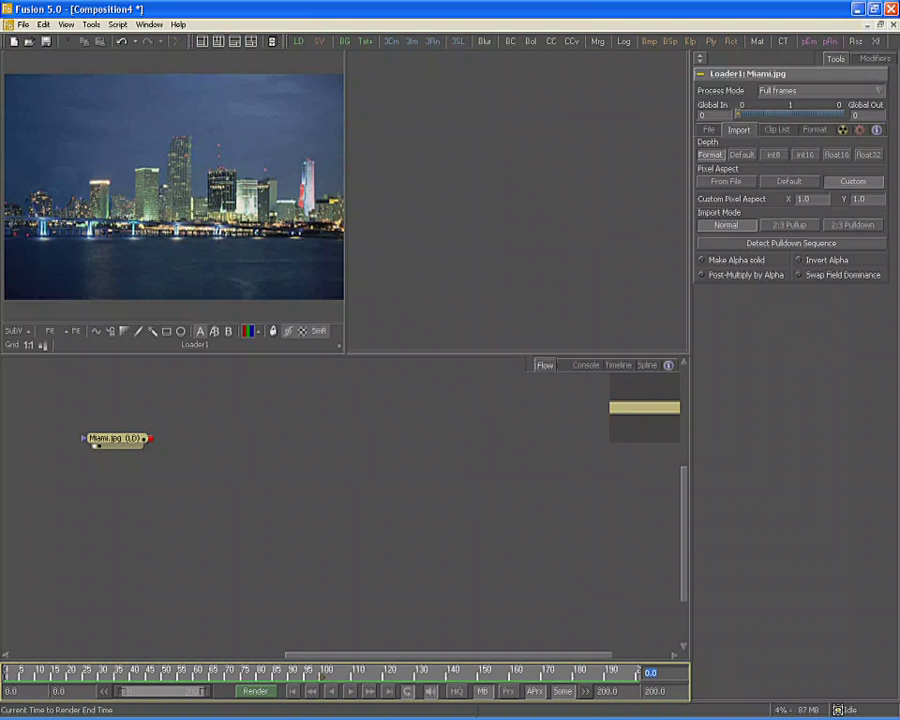
Add a pEmitter feeding a pRender, space the nodes apart, and show pRender1 in the second viewer with the enlarged viewer layout
left_click(810, 44)
left_click(834, 42)
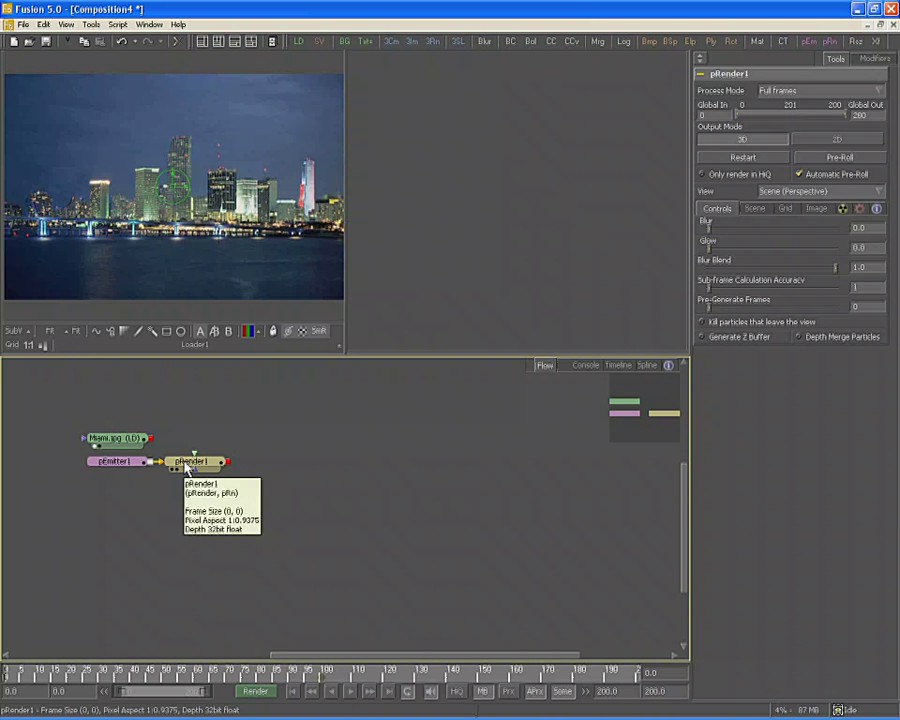
left_click_drag(186, 468, 242, 469)
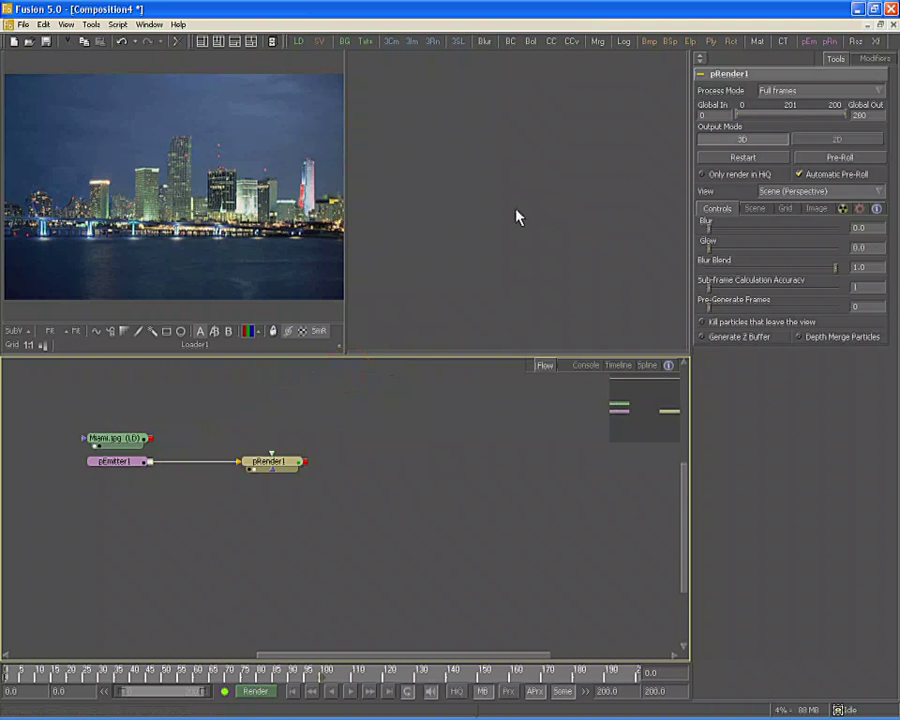
key("2")
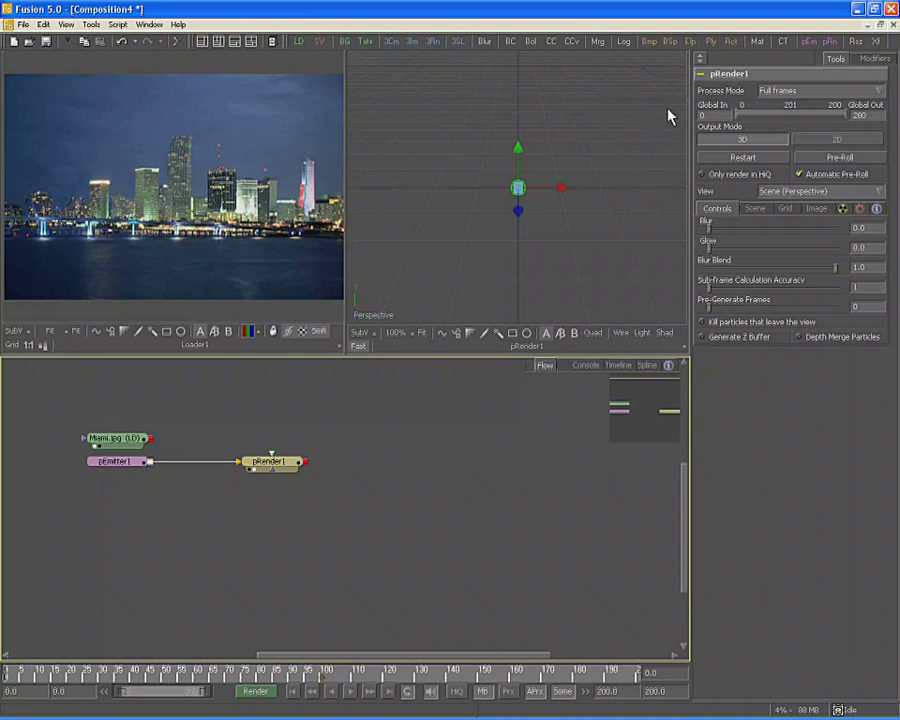
left_click(700, 60)
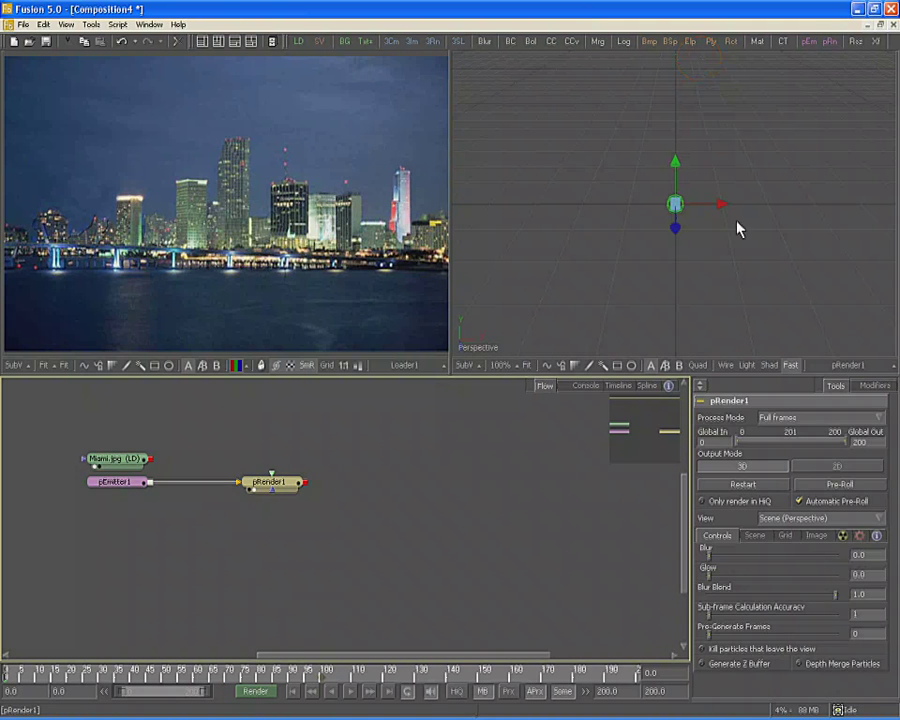
Switch pRender1 to 2D output and set its image height to 475 and its pixel aspect Y to 1.0
left_click(781, 467)
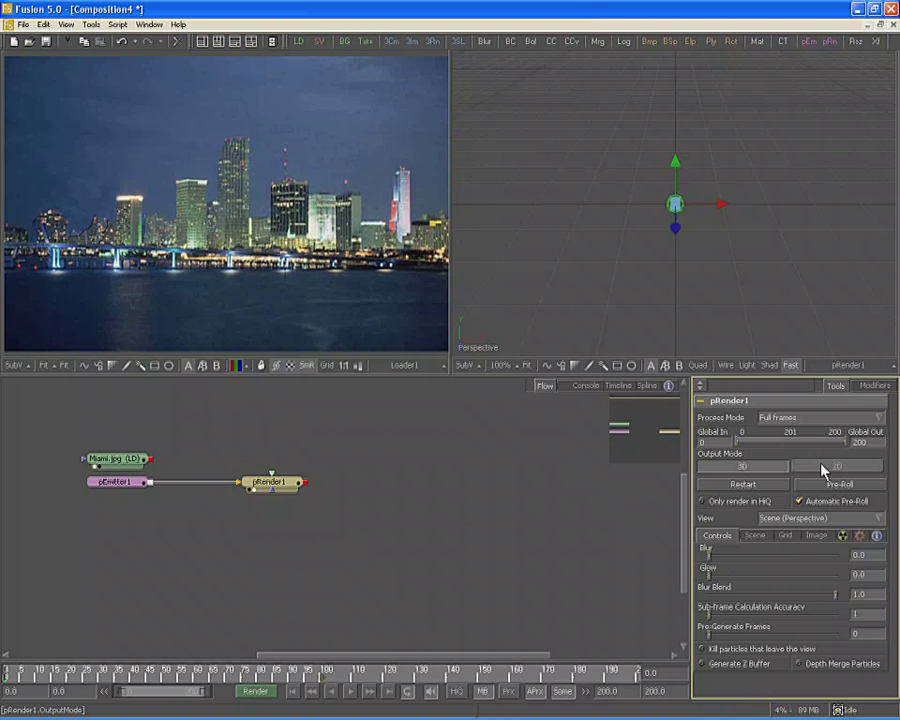
left_click(823, 467)
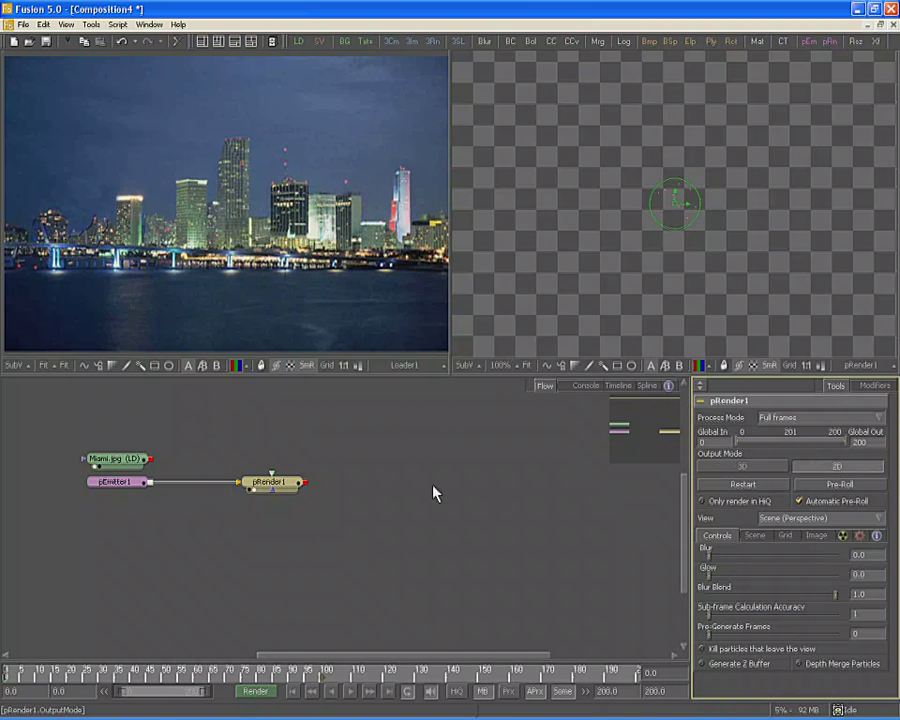
left_click(816, 536)
left_click(857, 568)
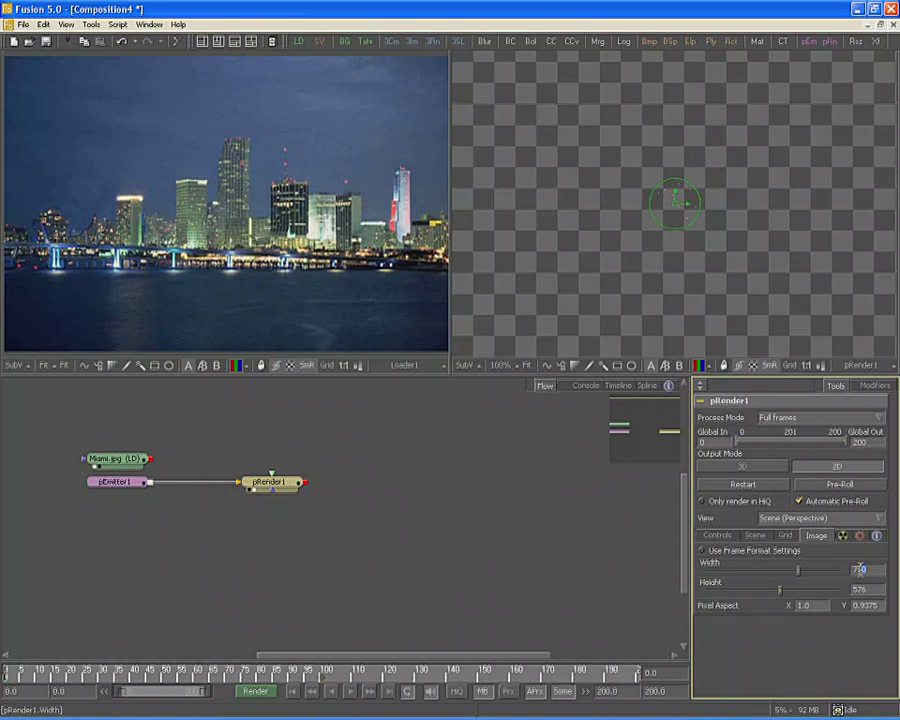
key("Tab")
type("475")
key("Tab")
key("Tab")
type("1.0")
key("Tab")
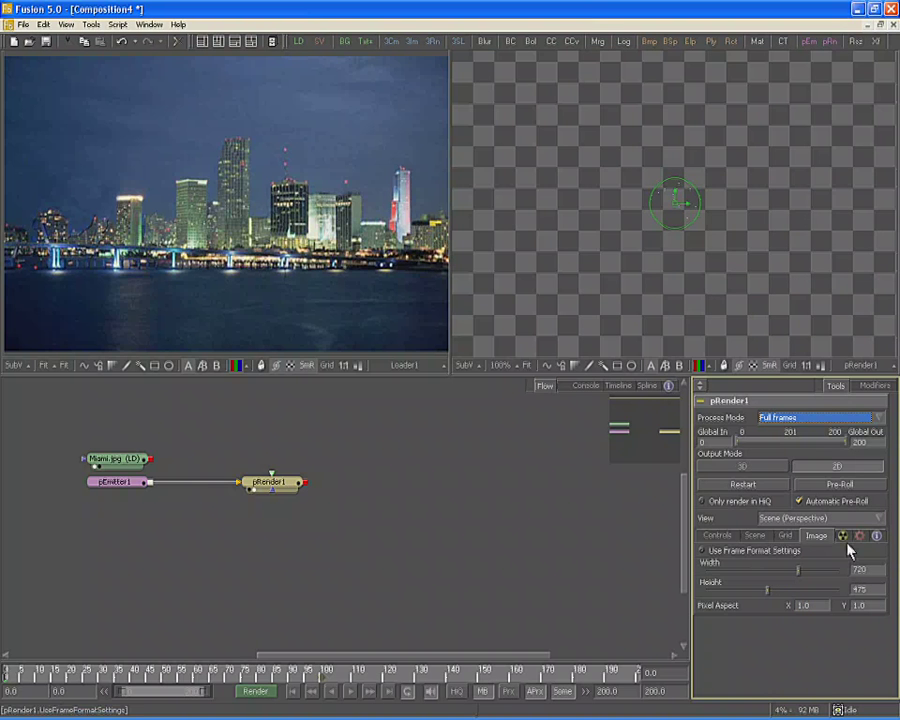
Place the Miami.jpg loader above pRender1, merge the particle render over it, and show Merge1 in the first viewer
left_click(263, 487)
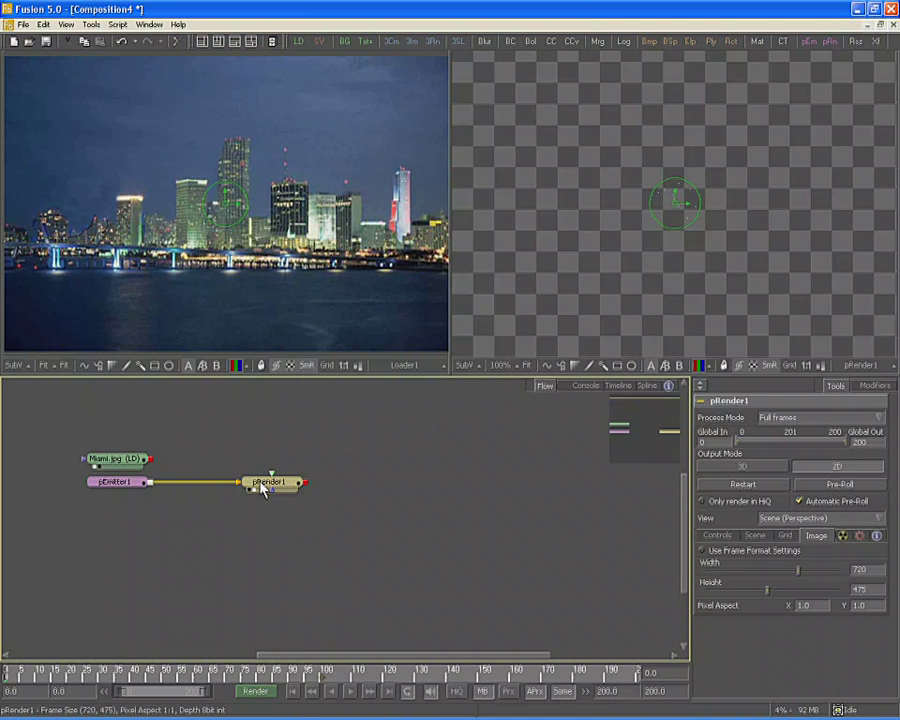
left_click_drag(115, 458, 271, 435)
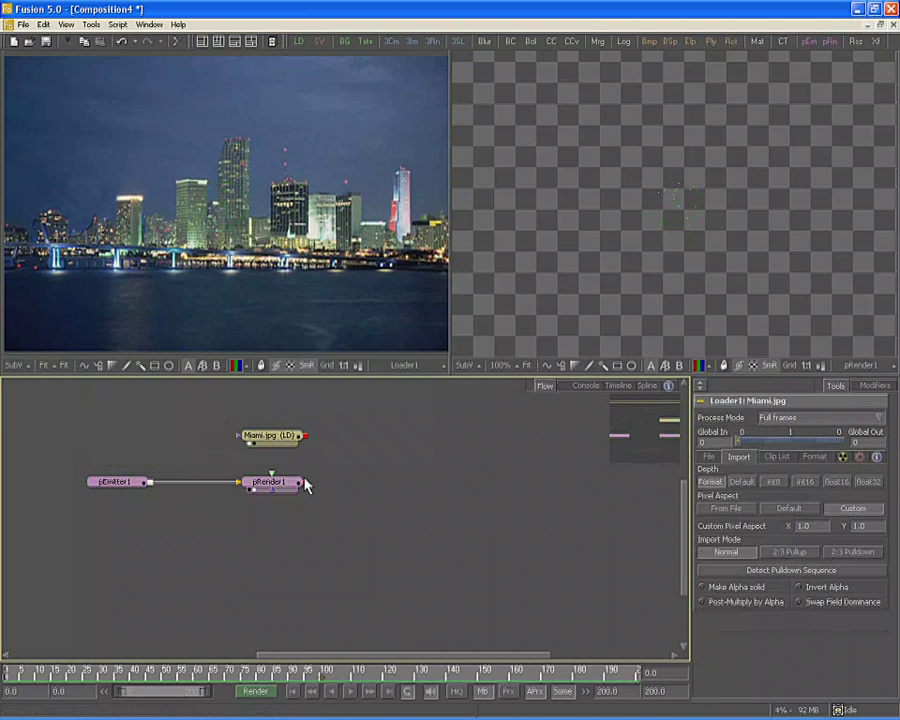
left_click_drag(307, 485, 308, 441)
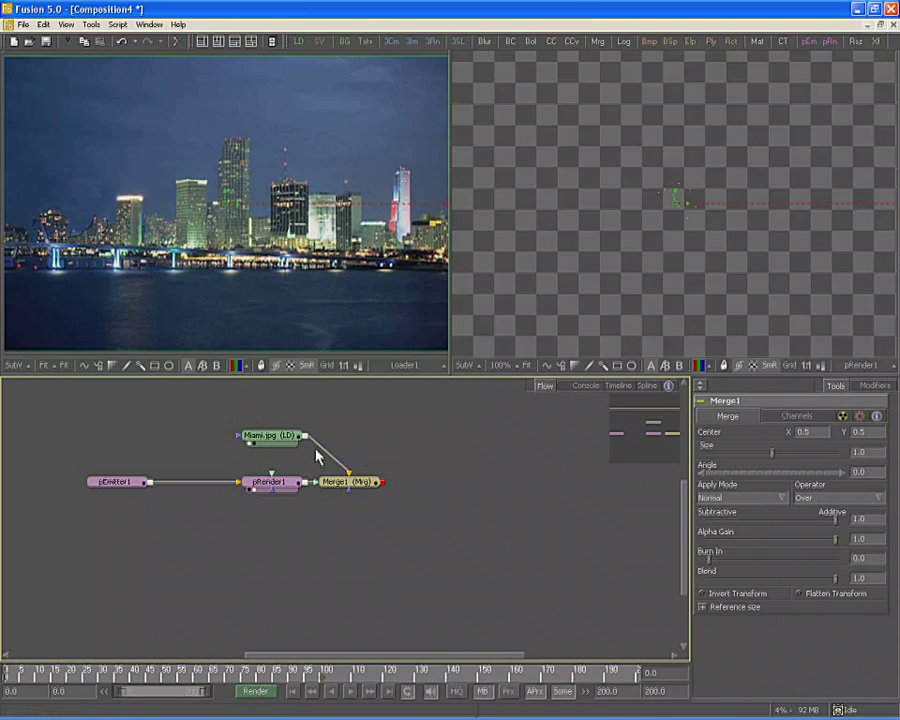
left_click_drag(345, 488, 263, 273)
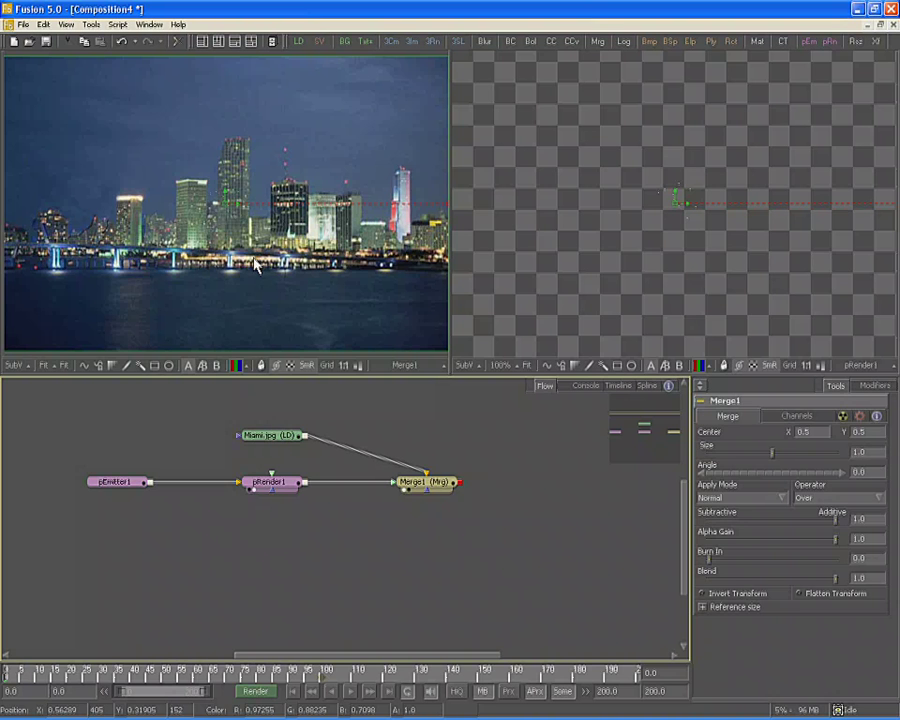
Change the emission region of pEmitter1 to Line
left_click(133, 485)
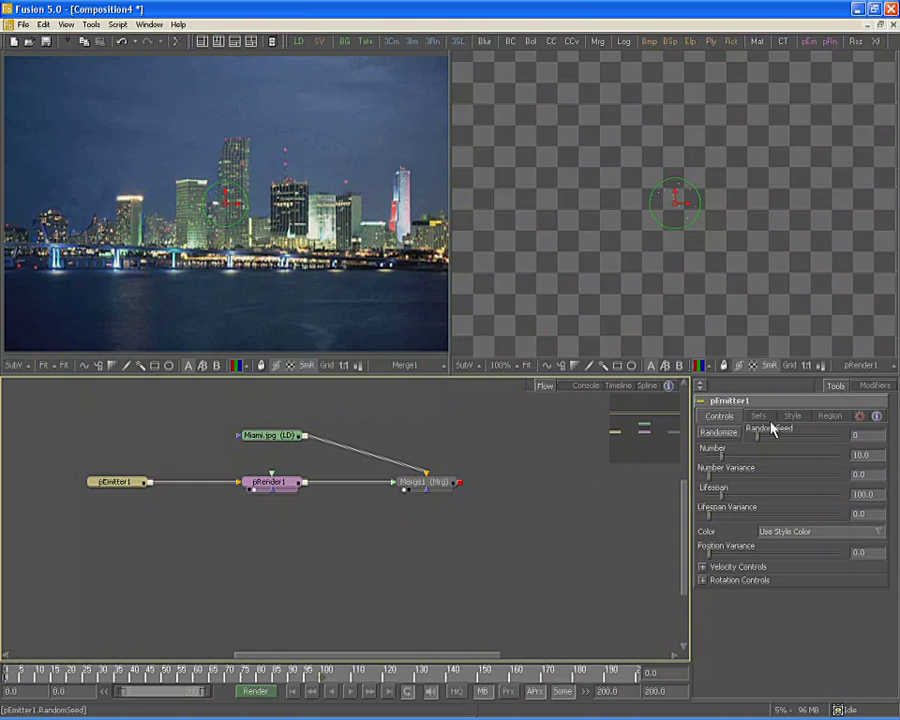
left_click(832, 416)
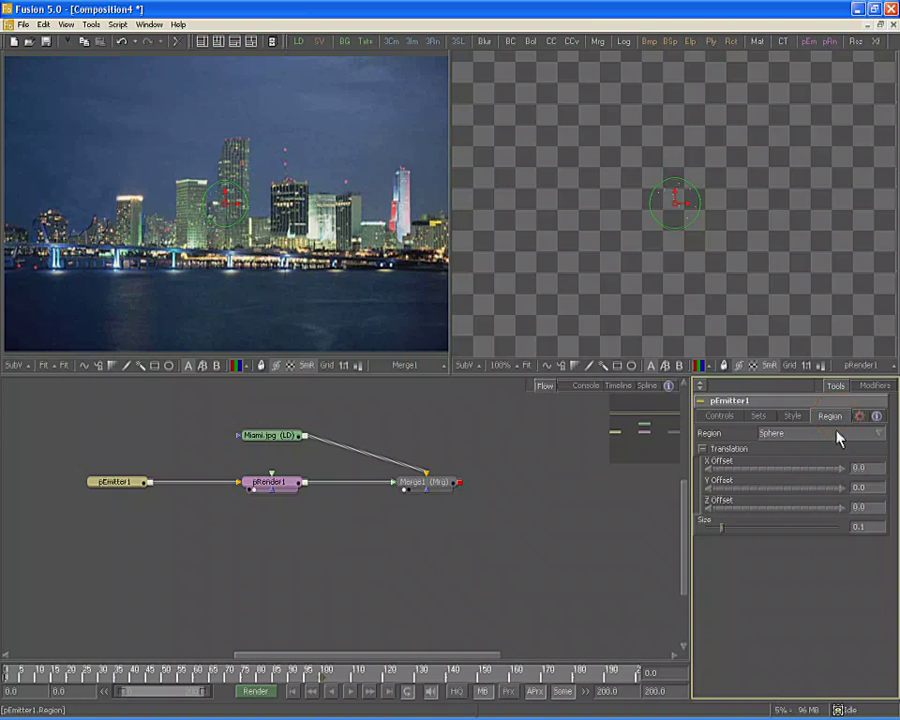
left_click(836, 433)
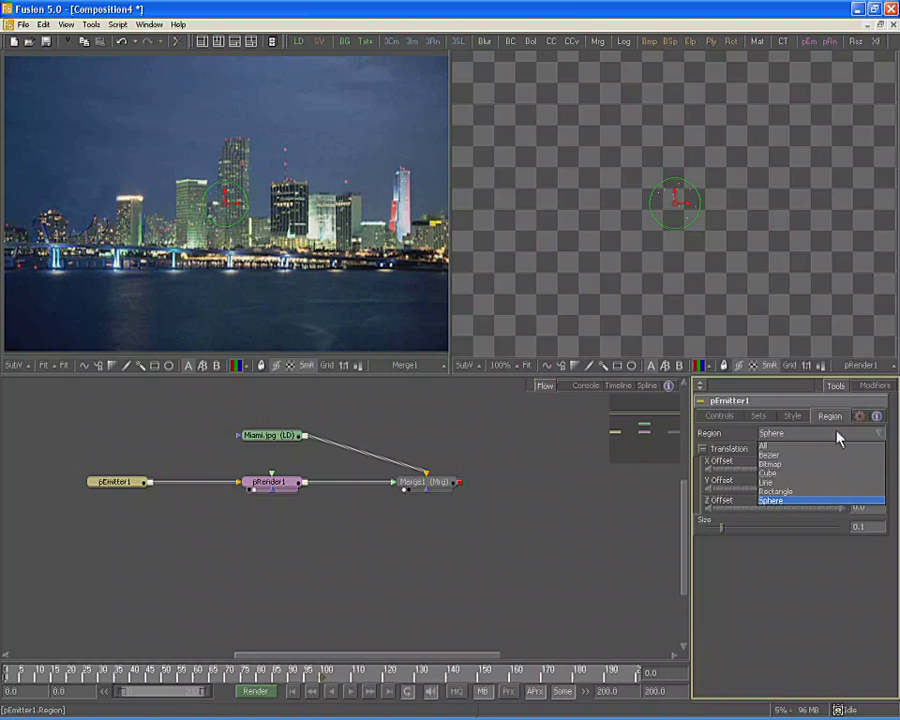
left_click(809, 483)
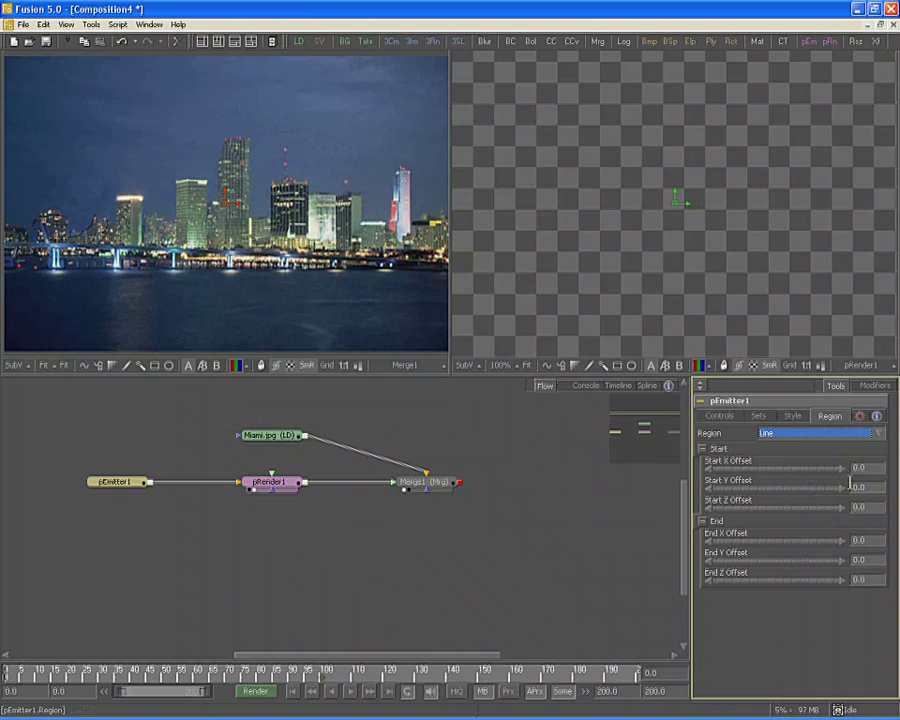
Stretch the emitter line along the city's waterline, from about X 0.45, Y -0.146 to about X -0.425, Y -0.143
left_click(225, 208)
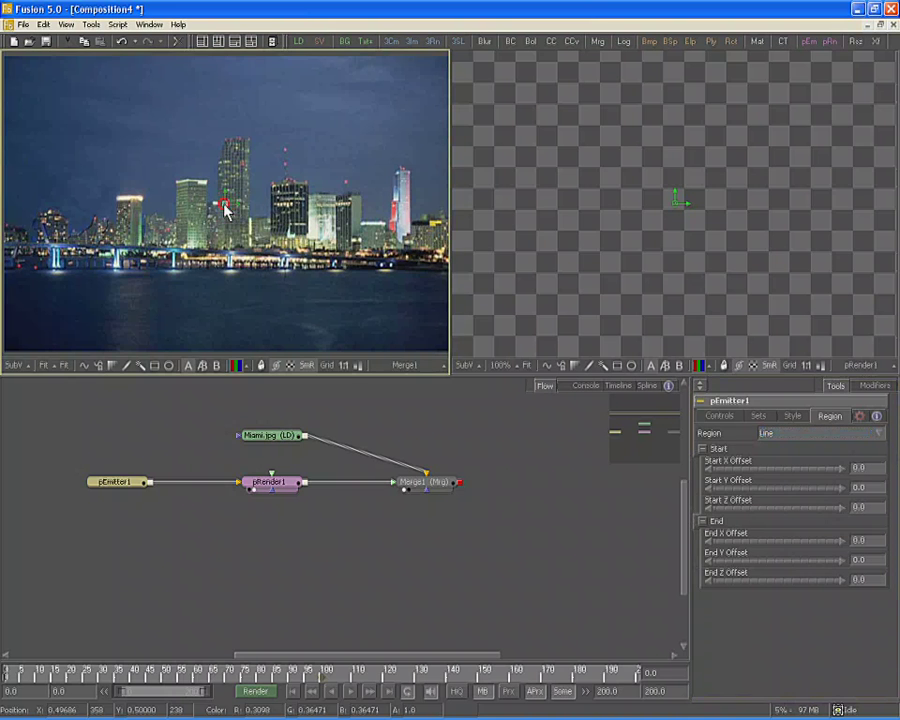
left_click_drag(225, 208, 34, 271)
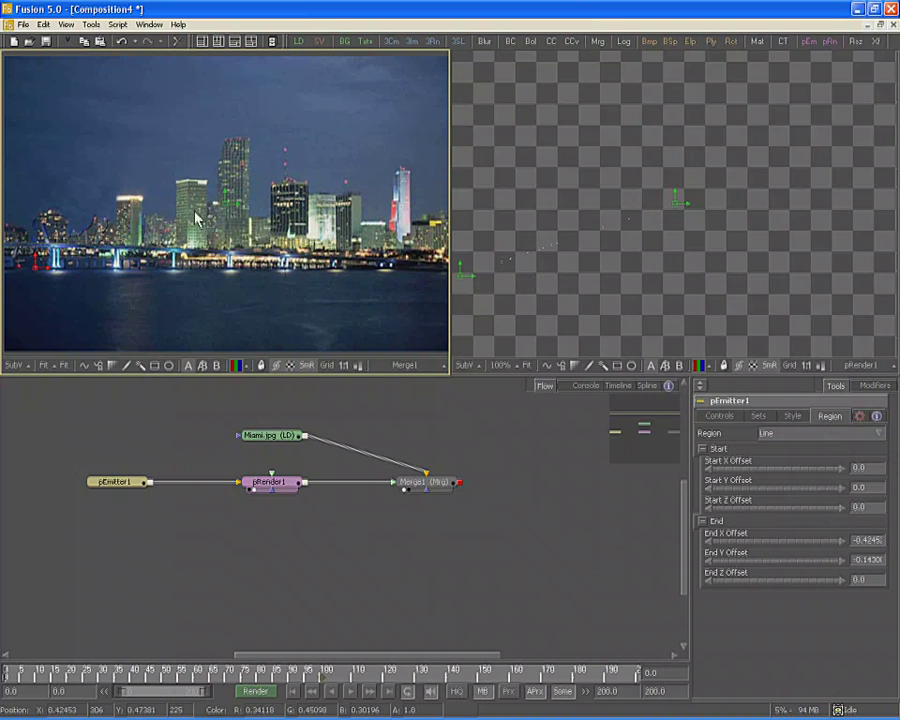
left_click_drag(226, 208, 426, 278)
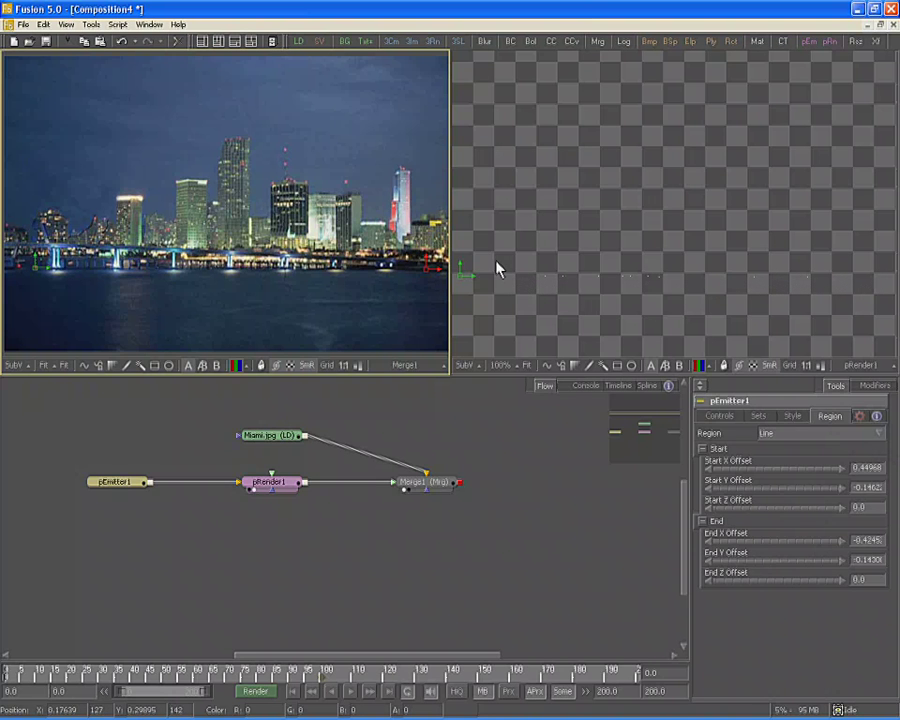
Set the velocity of pEmitter1 to 0.06 and its velocity variance to 0.03
left_click(728, 418)
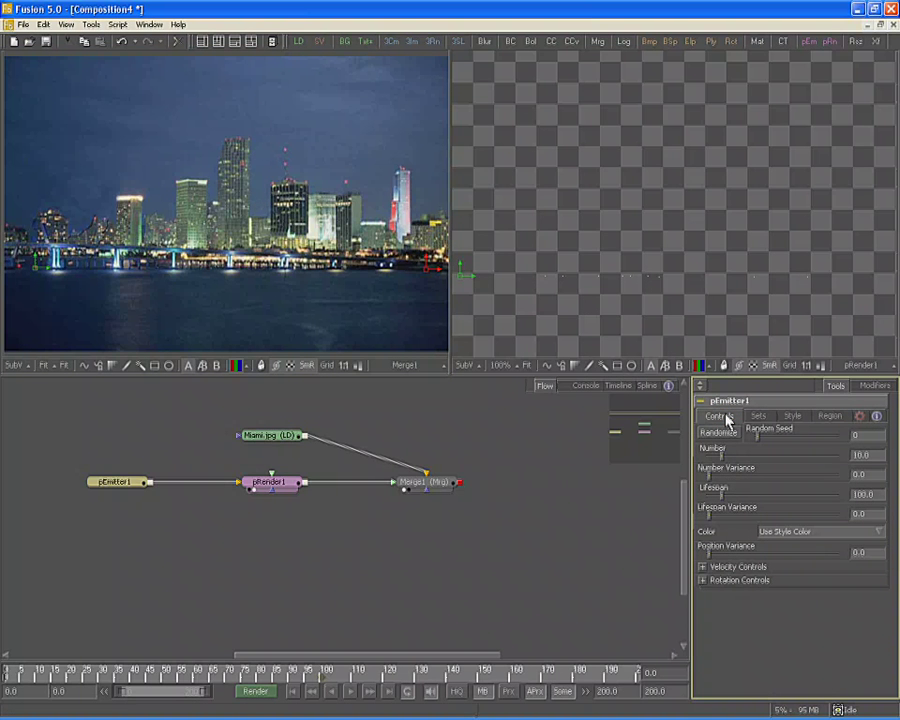
left_click(703, 567)
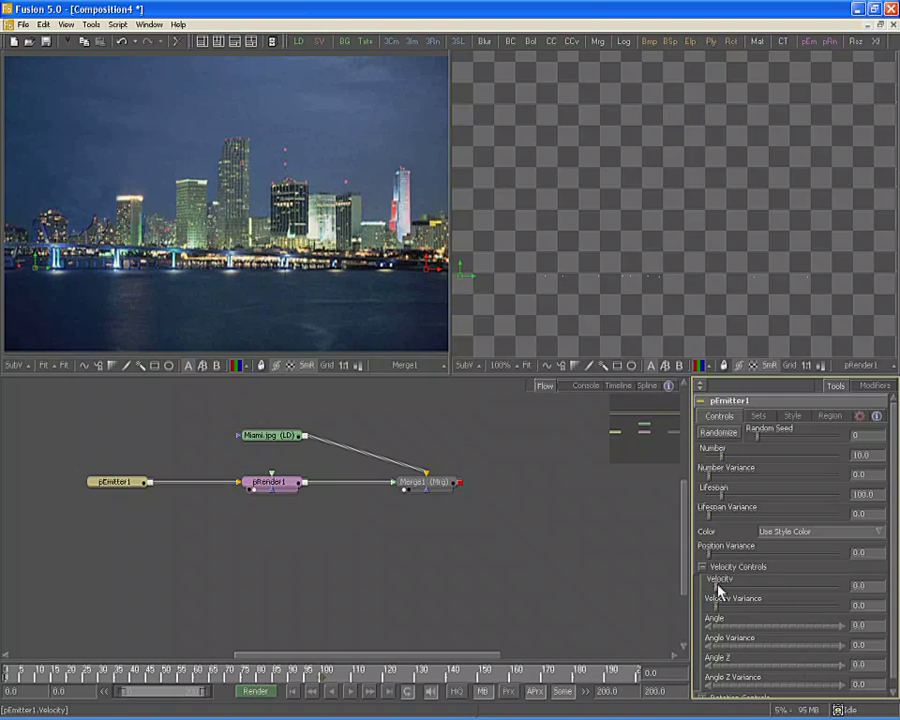
left_click_drag(717, 590, 727, 587)
left_click(866, 580)
type("0.06")
key("Tab")
left_click_drag(715, 606, 720, 606)
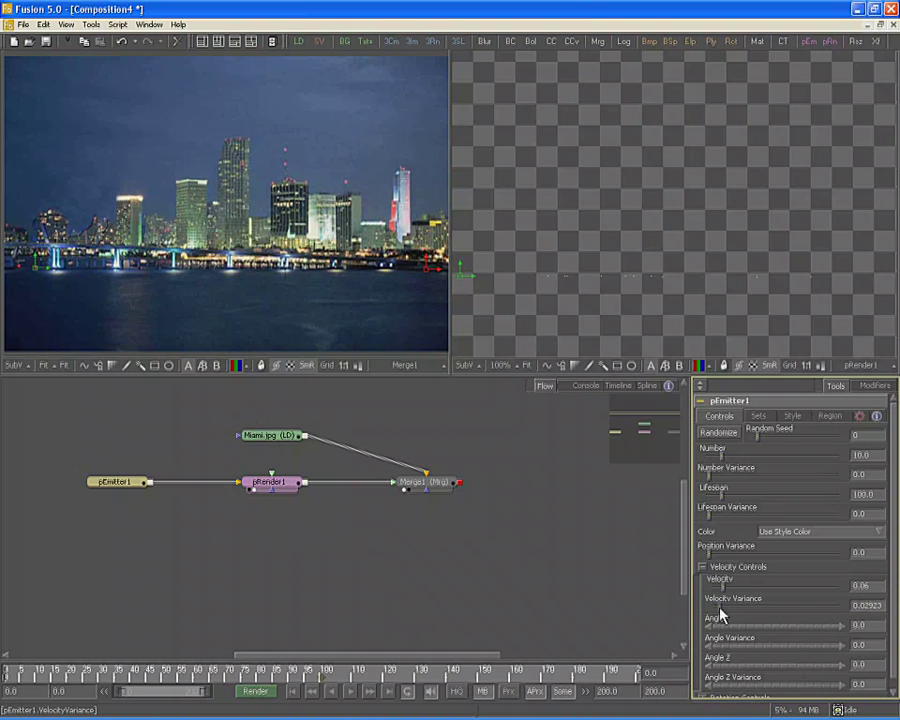
left_click(866, 600)
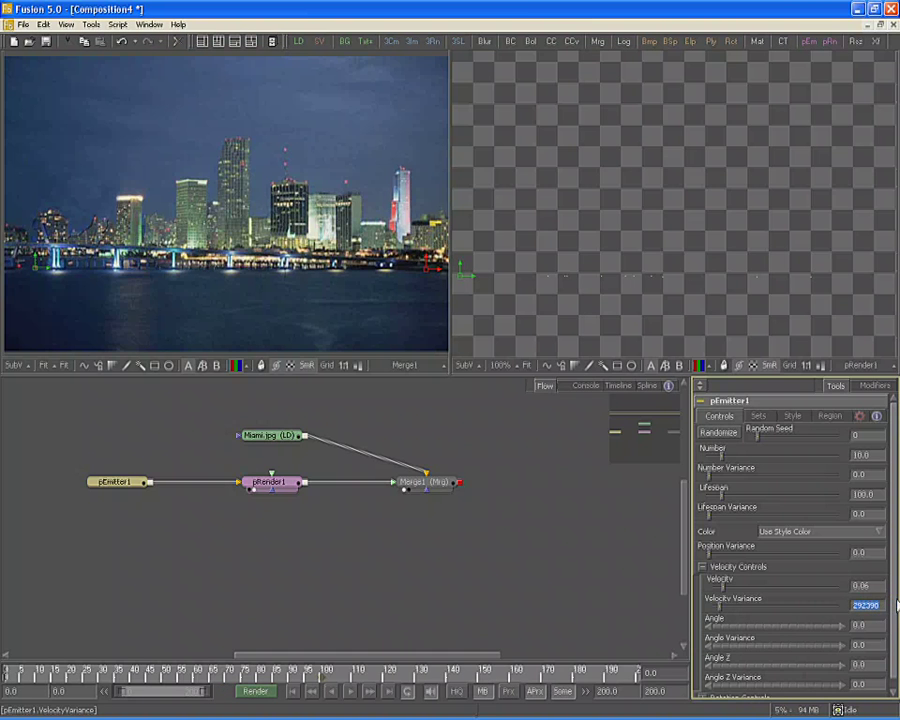
type("0.03")
key("Tab")
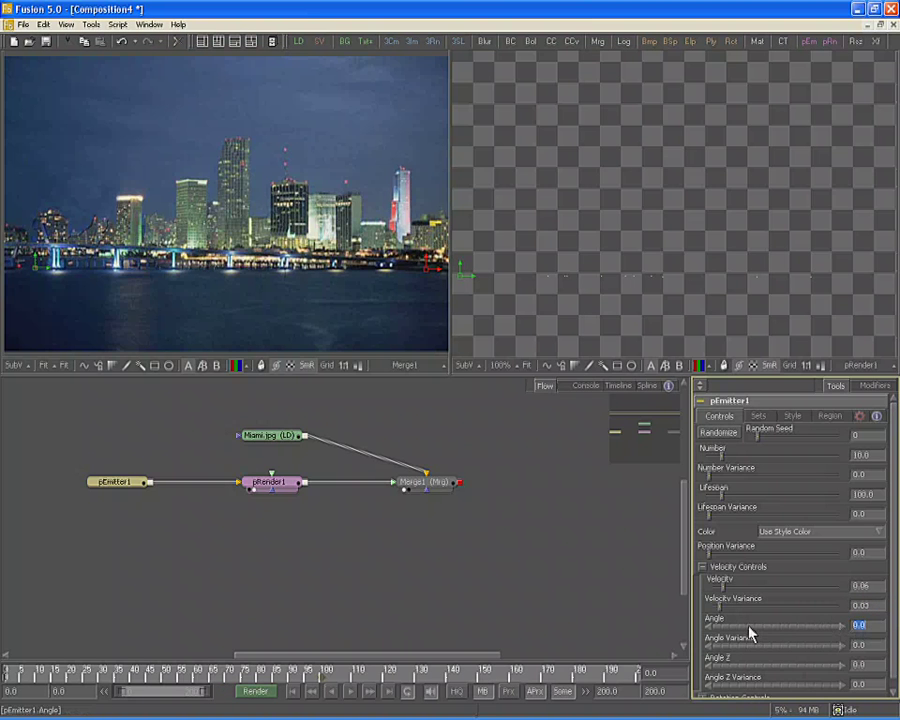
Set pEmitter1's angle to 90 and angle variance to 15, play the animation, and return to frame 0
left_click_drag(750, 632, 781, 632)
left_click(850, 625)
type("90")
left_click(353, 691)
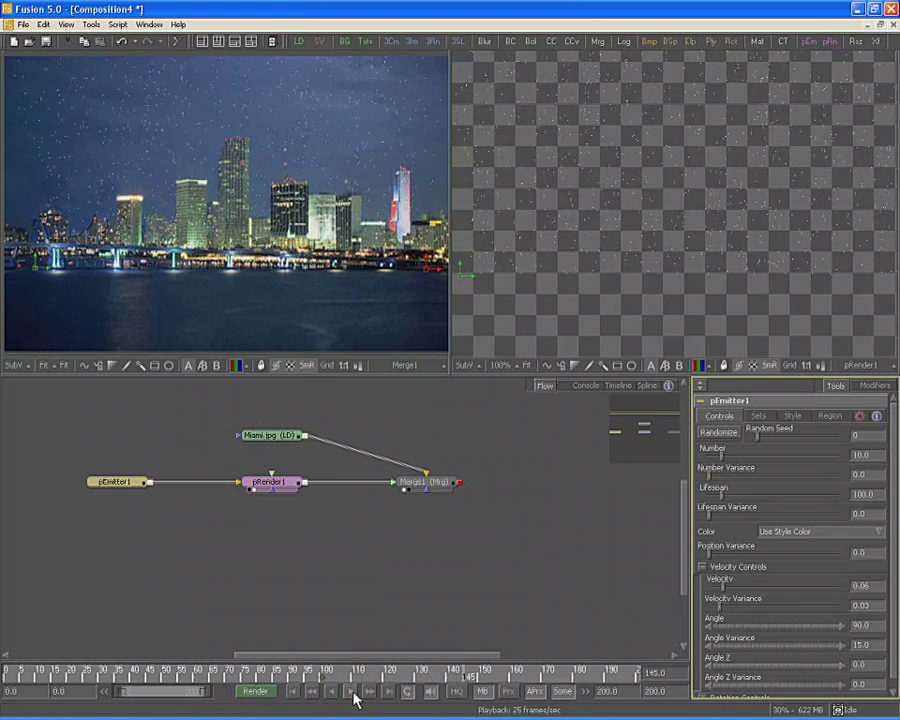
left_click_drag(181, 672, 4, 677)
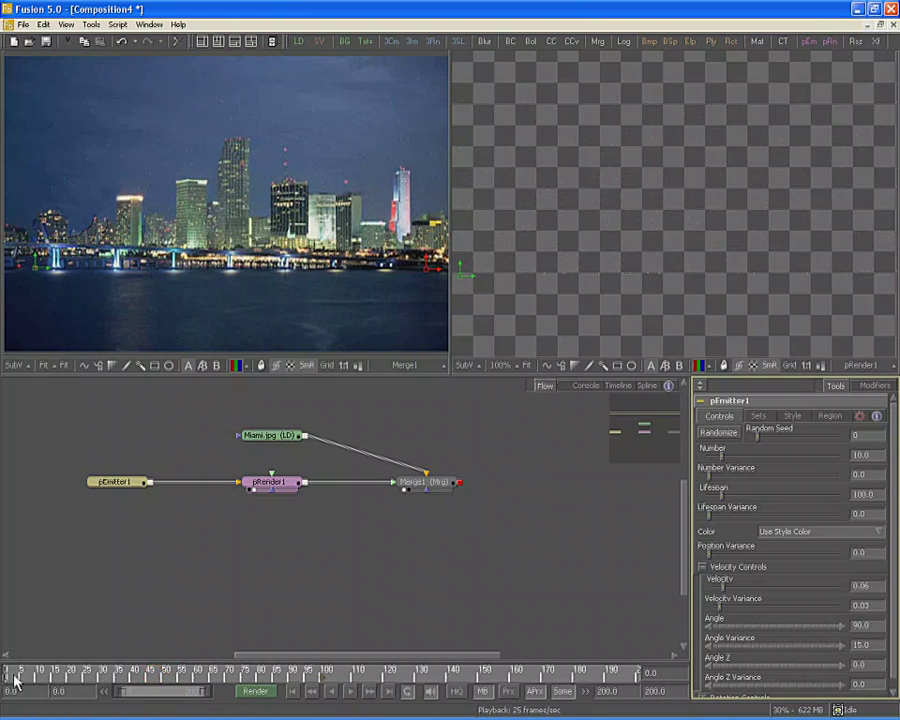
Reduce the number of emitted particles to 0.25 and play the animation
left_click(866, 454)
type("0")
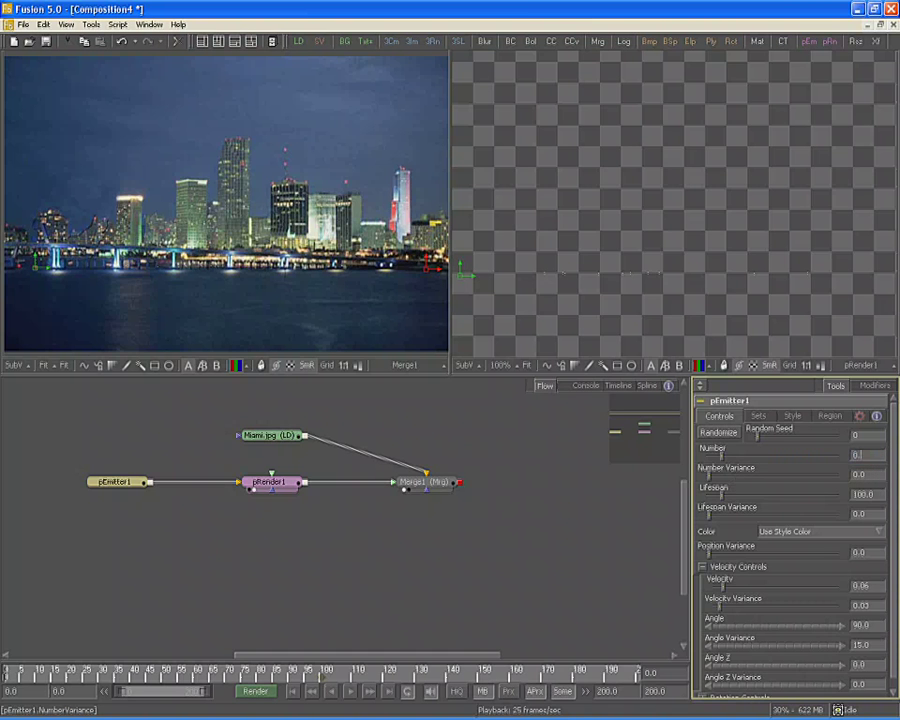
type(".25")
key("Return")
left_click(349, 691)
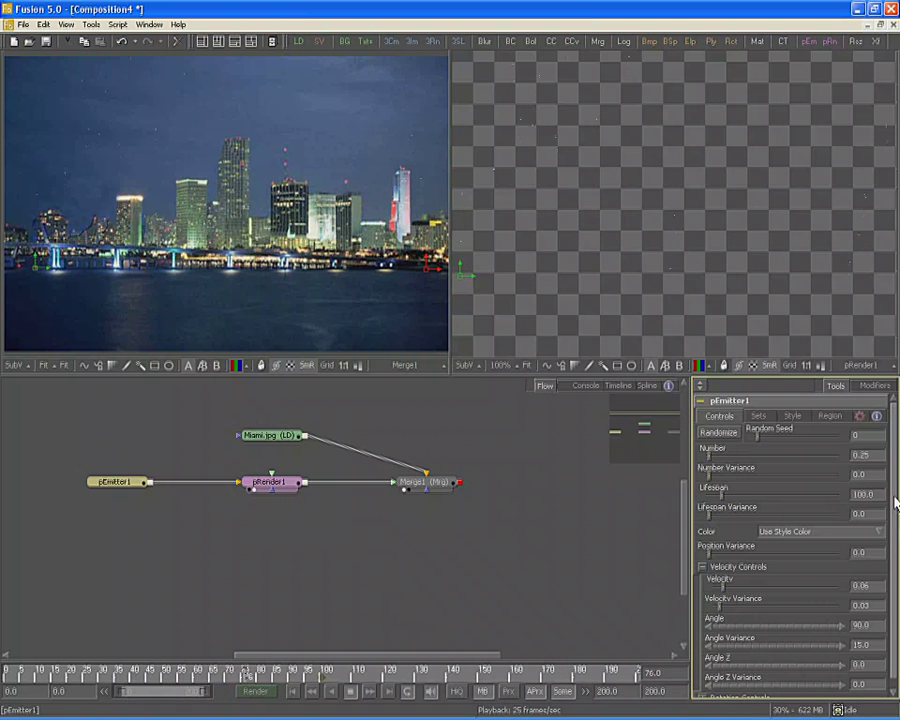
Set the particle lifespan to 80 and its lifespan variance to 10
left_click(866, 494)
type("80.")
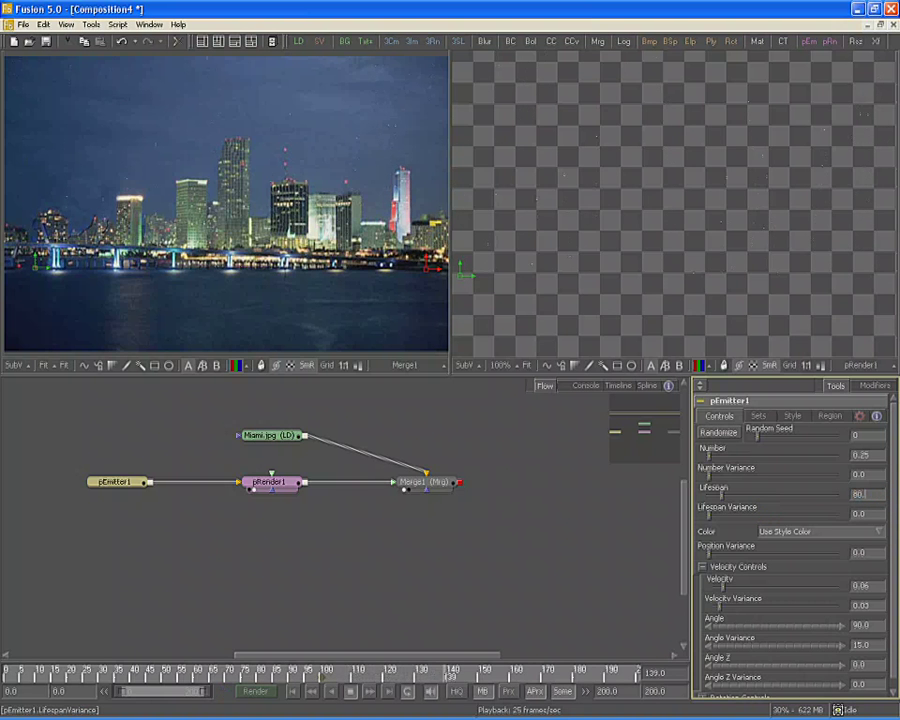
key("Tab")
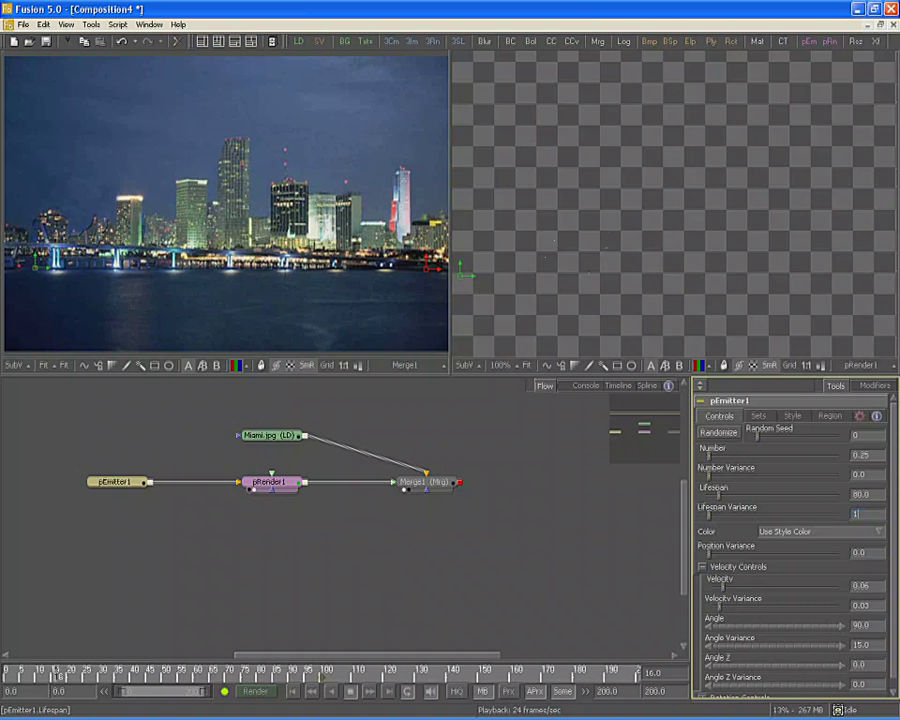
type("10")
key("Tab")
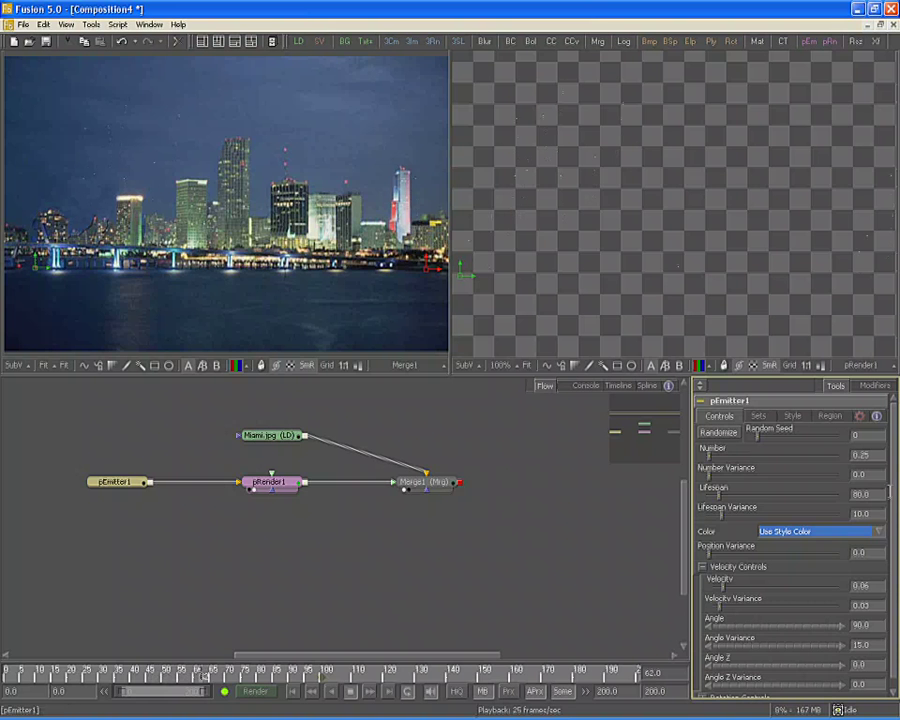
left_click(862, 494)
left_click(869, 511)
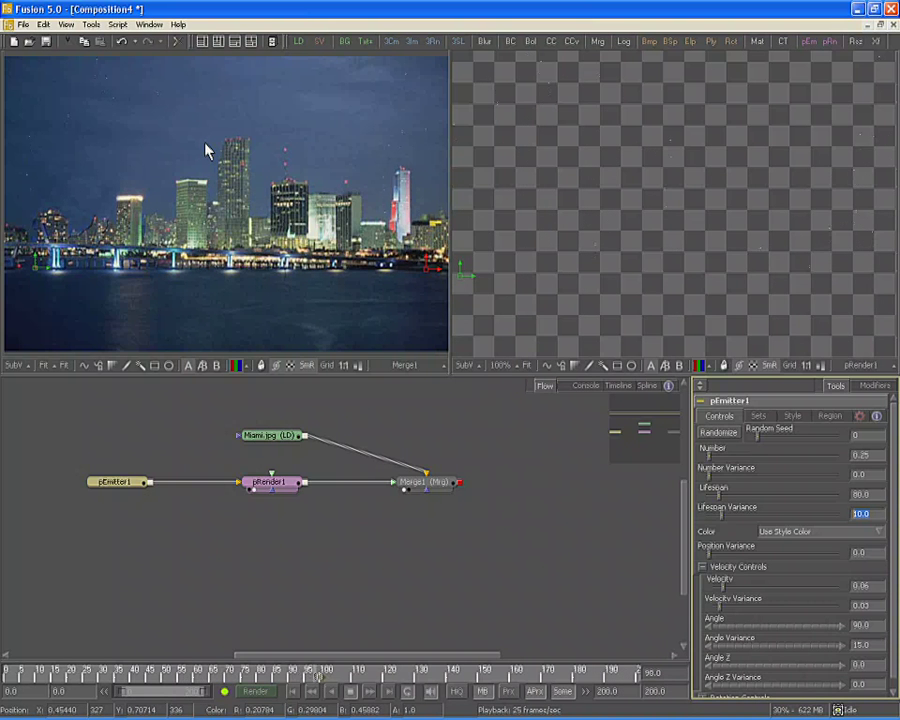
Stop the playback and go to frame 100
left_click(352, 691)
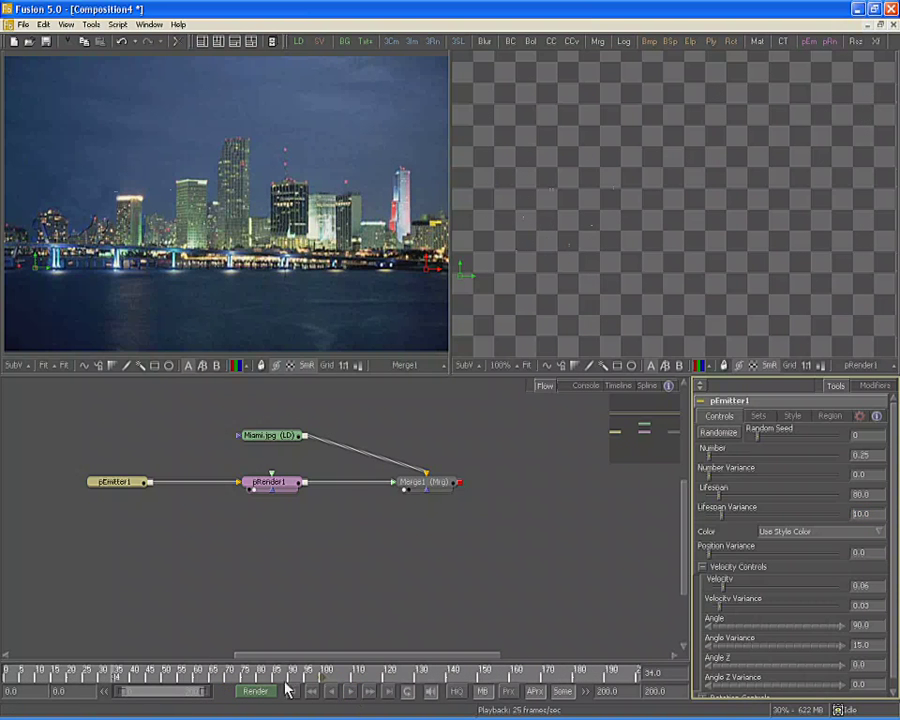
left_click_drag(263, 674, 322, 684)
left_click(655, 673)
type("100")
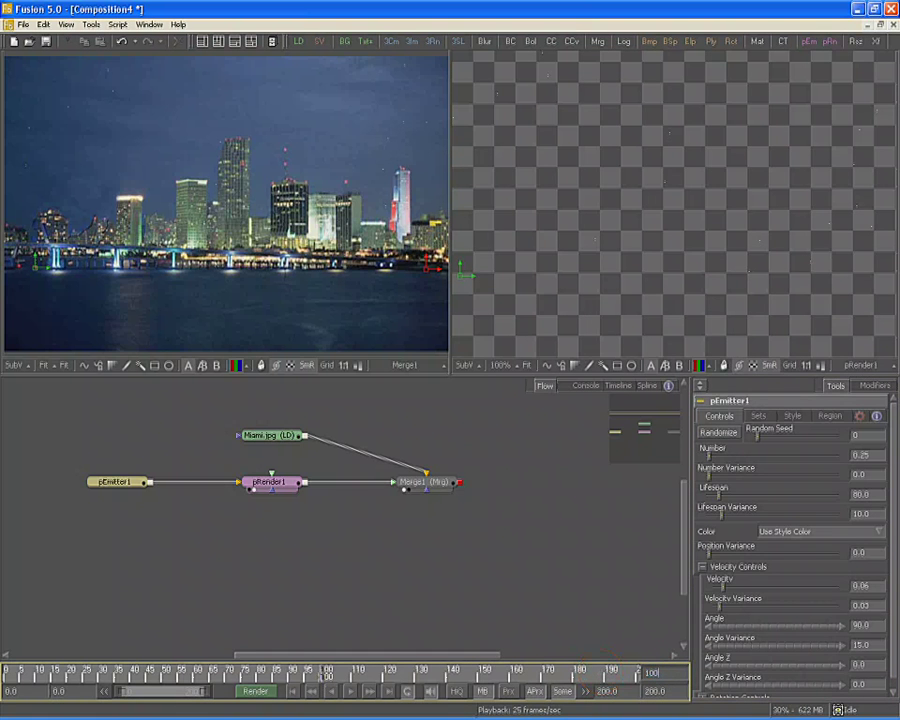
Change the particle style of pEmitter1 from Point to Line
left_click(791, 415)
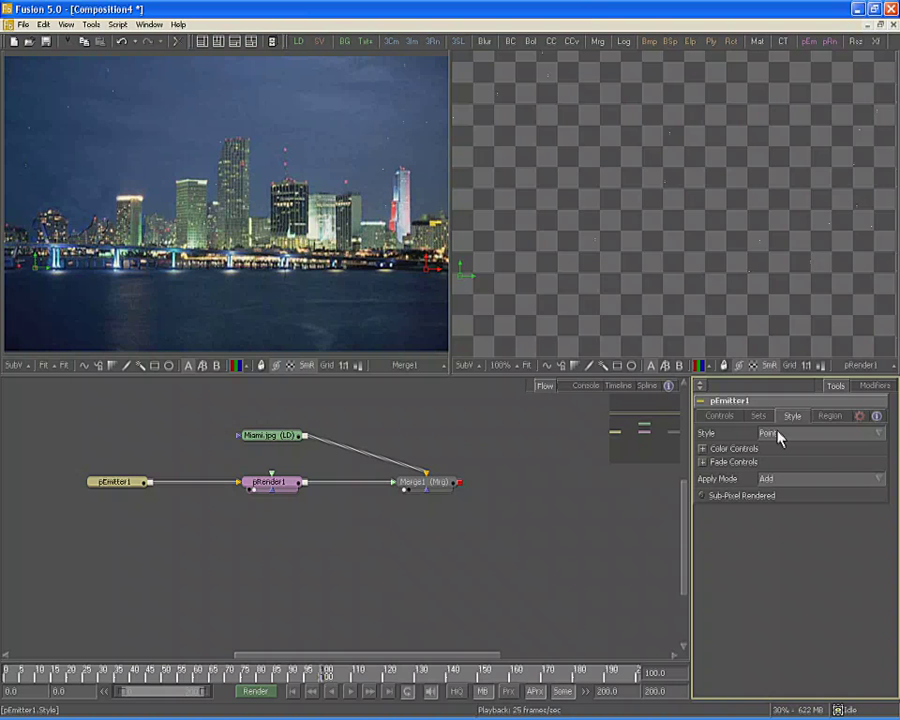
left_click(778, 434)
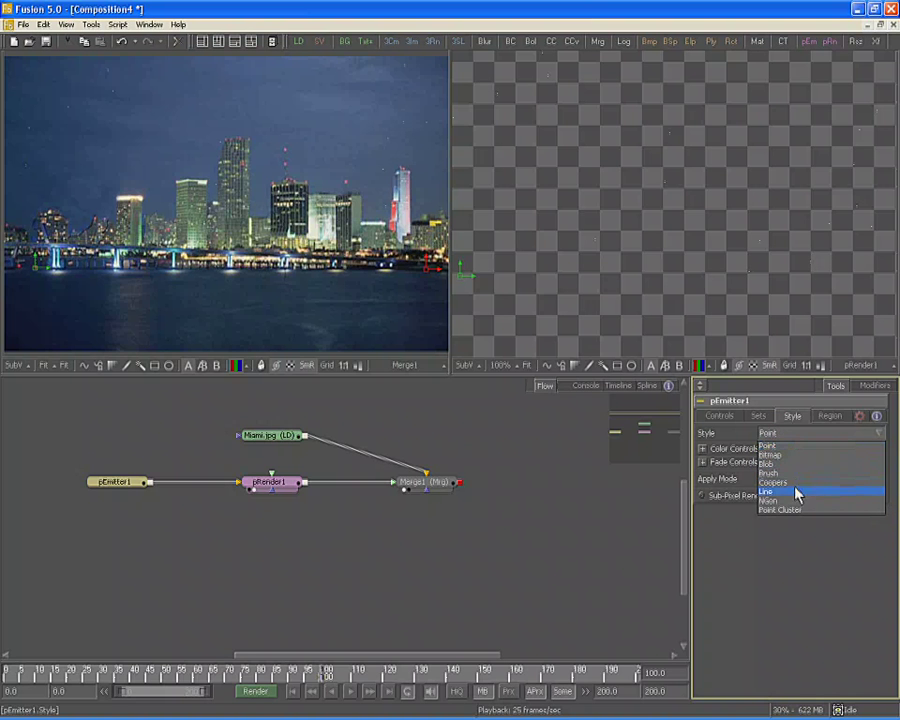
left_click(794, 491)
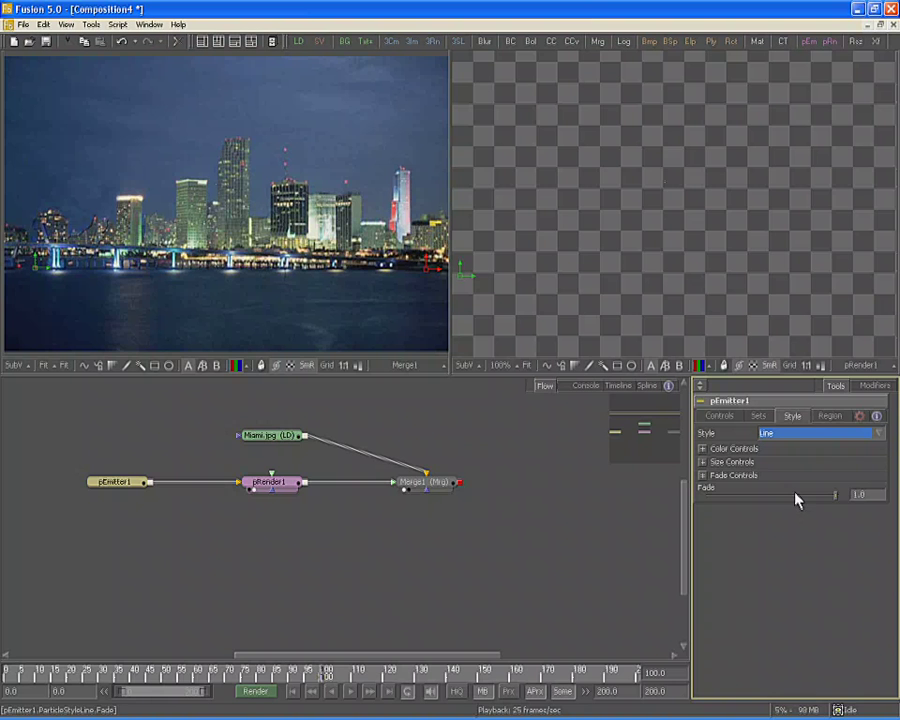
Set the size of the line particles to 1.2 in the style's size controls
left_click(719, 461)
left_click(867, 480)
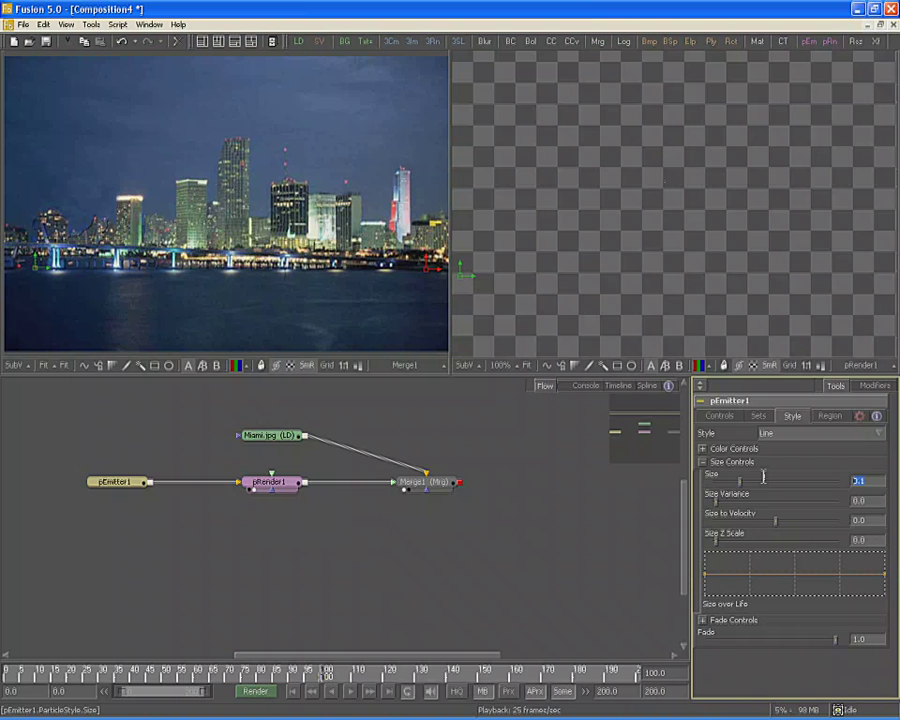
left_click_drag(740, 481, 873, 480)
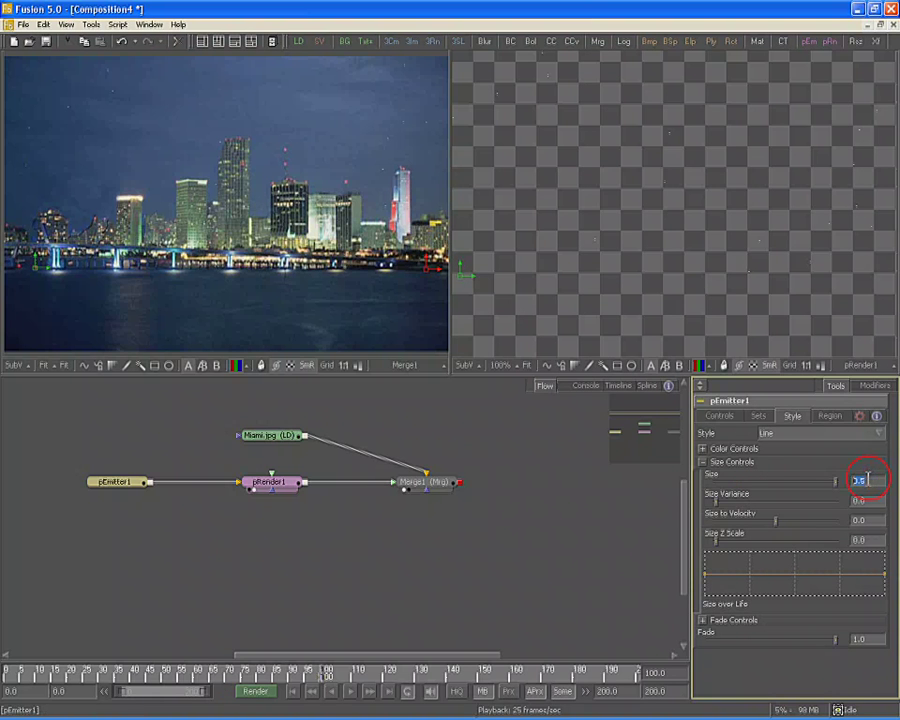
type("1.2")
key("Return")
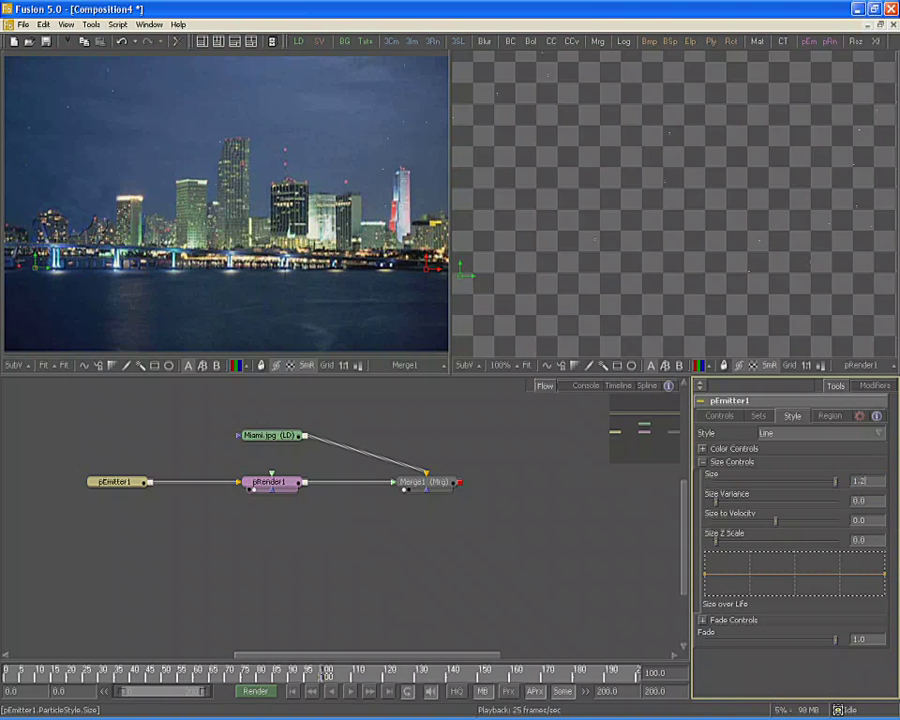
key("Tab")
left_click(702, 462)
Color the particles a muted orange-brown, about R 0.65, G 0.44, B 0.31, using the color wheel and value slider
left_click(702, 449)
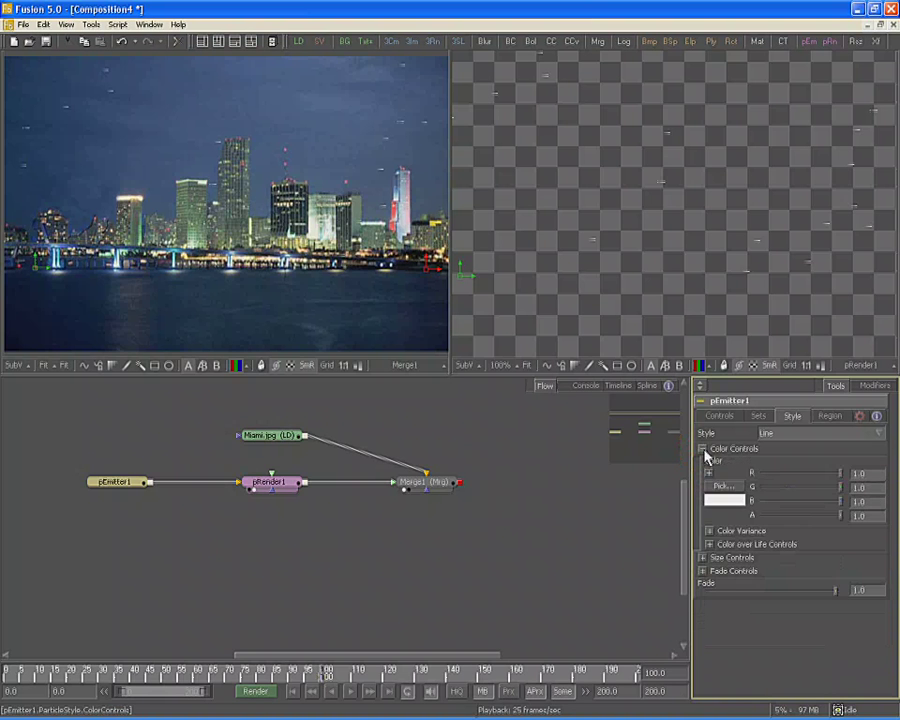
left_click(704, 473)
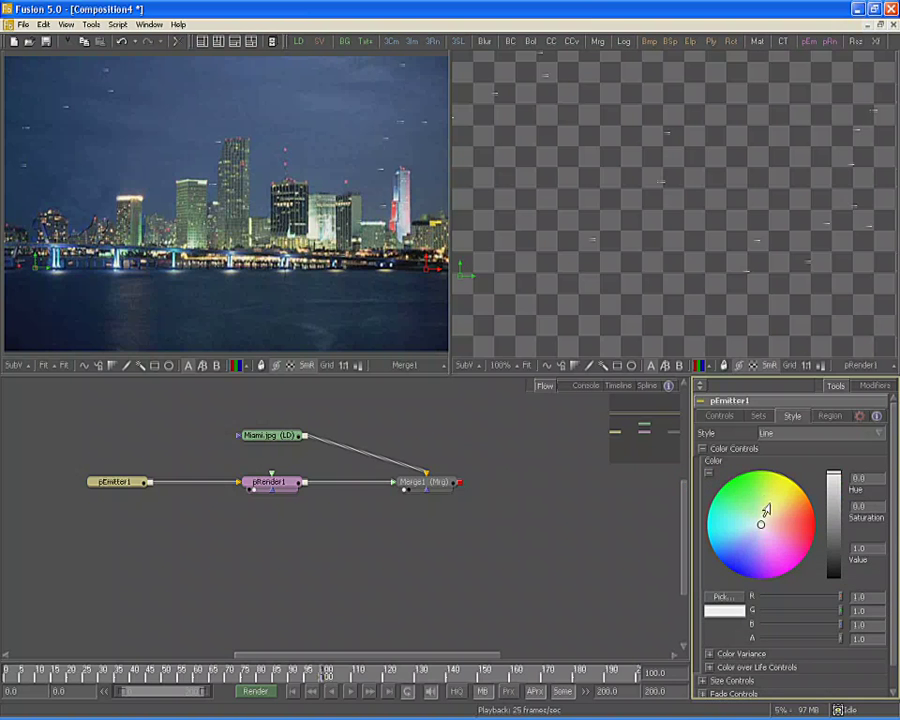
left_click_drag(761, 522, 796, 509)
left_click(824, 513)
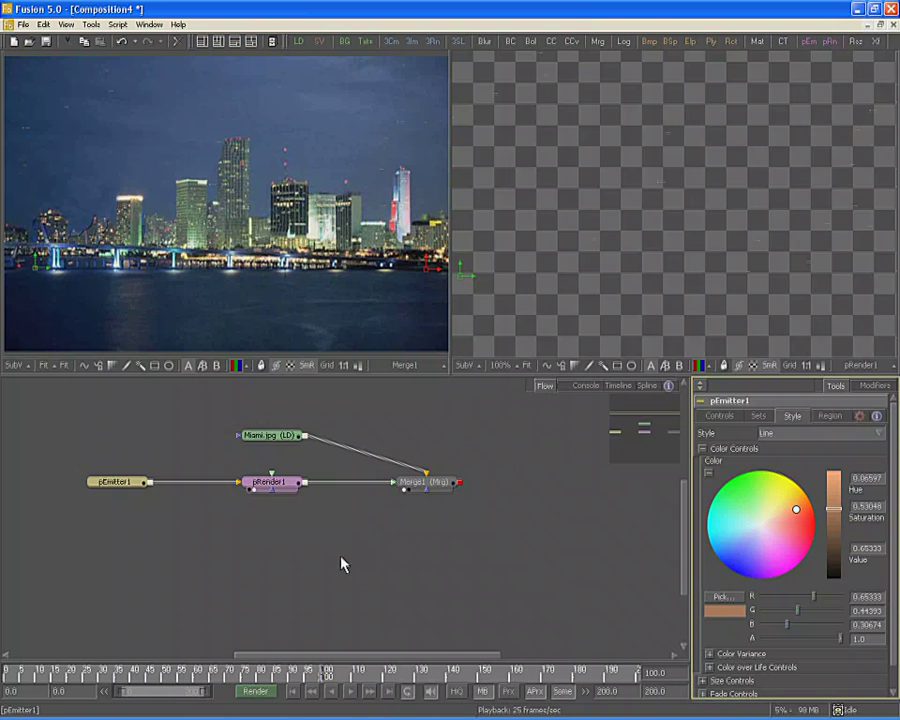
Change pEmitter1's rotation mode to Rotation relative to motion
left_click(705, 415)
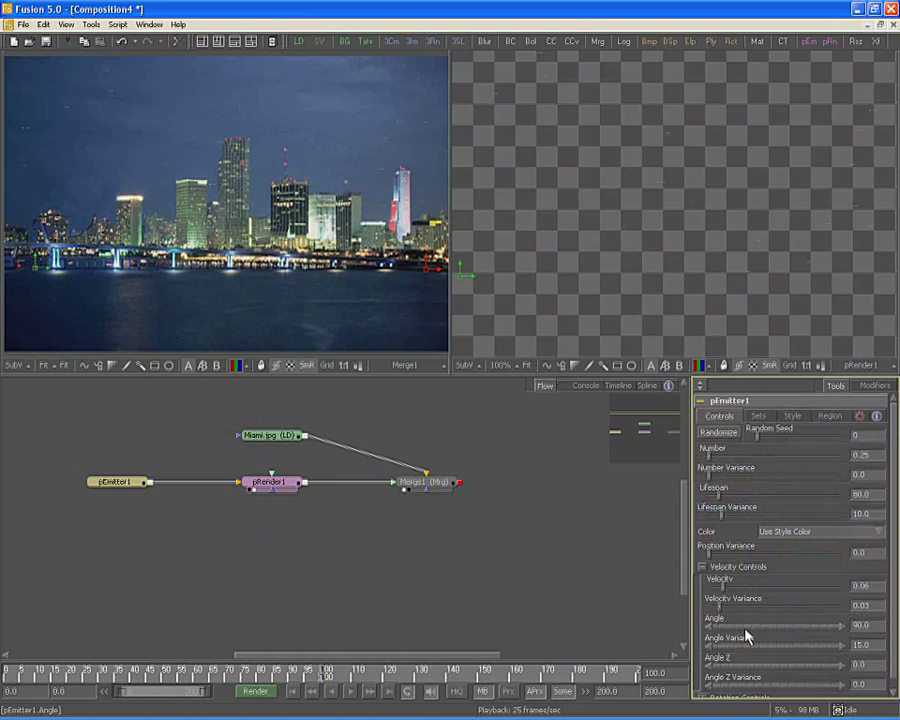
scroll(760, 590, "down", 1)
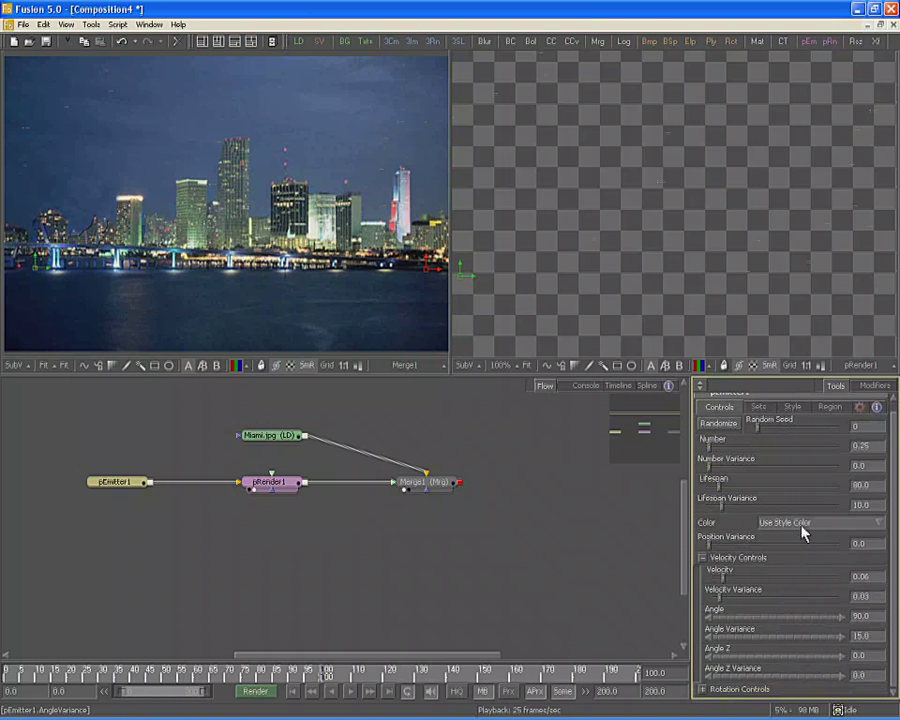
left_click(728, 689)
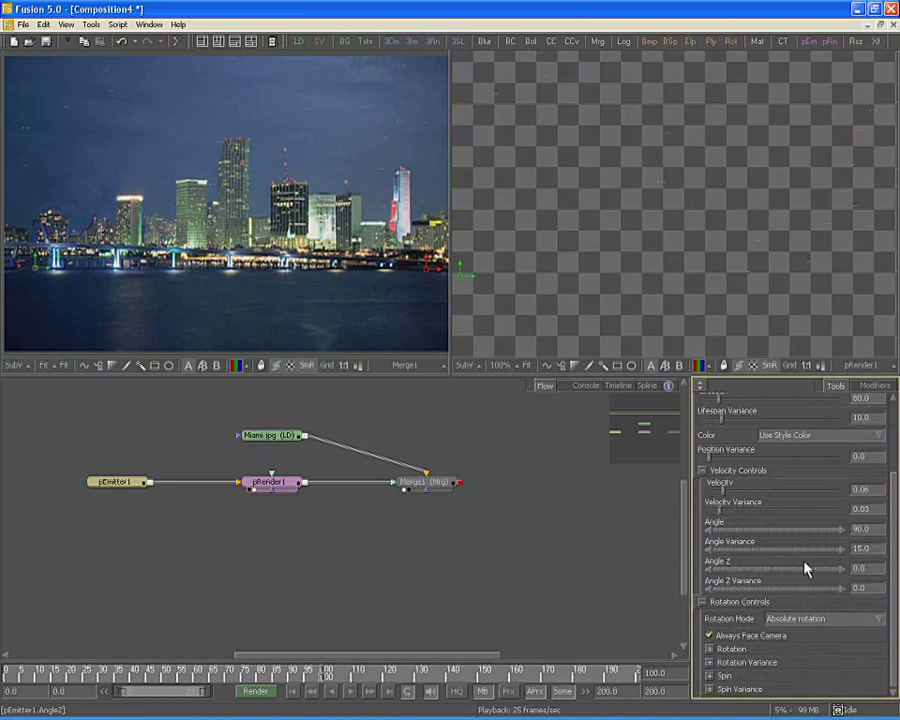
left_click(785, 619)
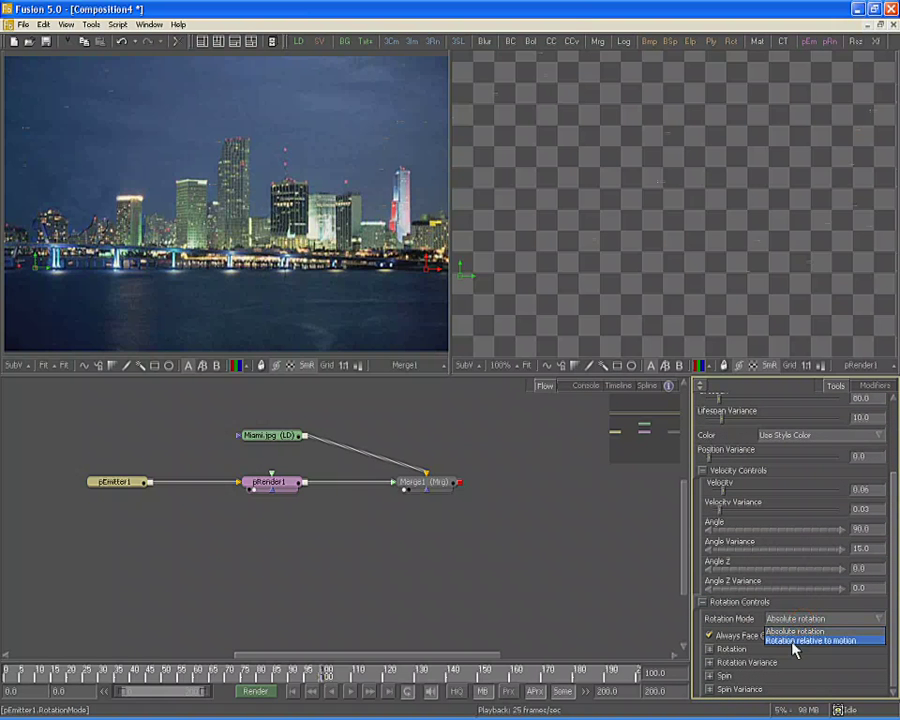
left_click(795, 641)
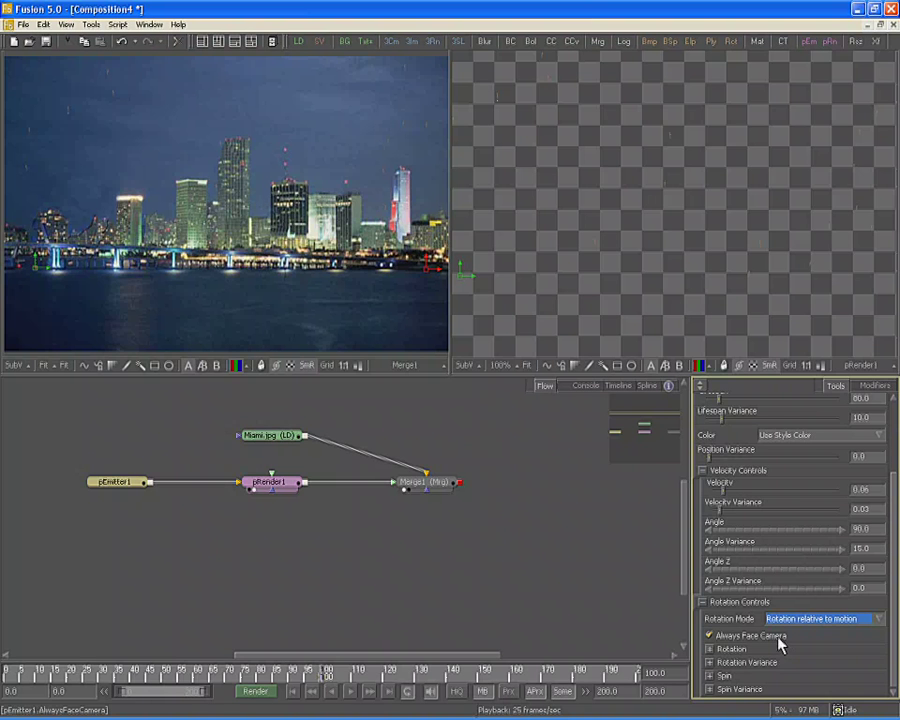
Play the animation to check how the line particles follow their motion, and return to frame 100
left_click(348, 691)
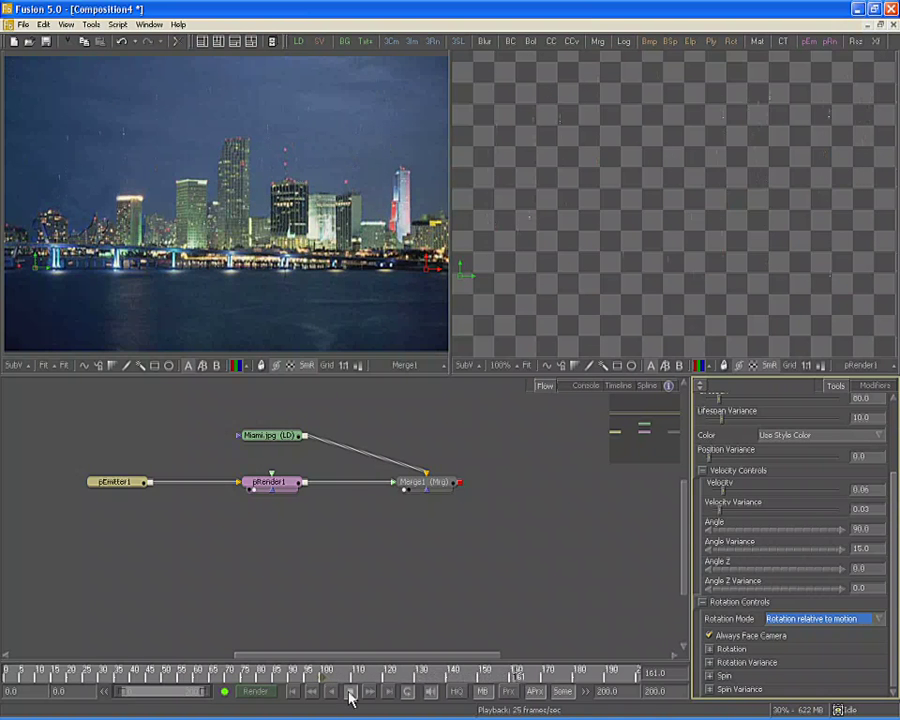
left_click(329, 676)
left_click_drag(328, 676, 322, 678)
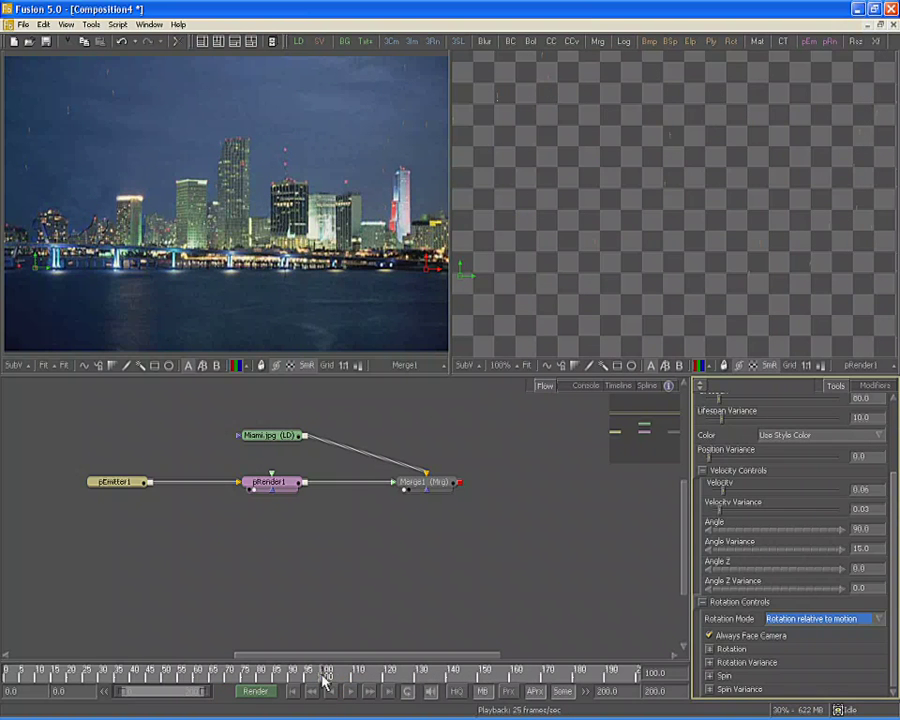
Insert a pDirectionalForce tool between pEmitter1 and pRender1
left_click(133, 487)
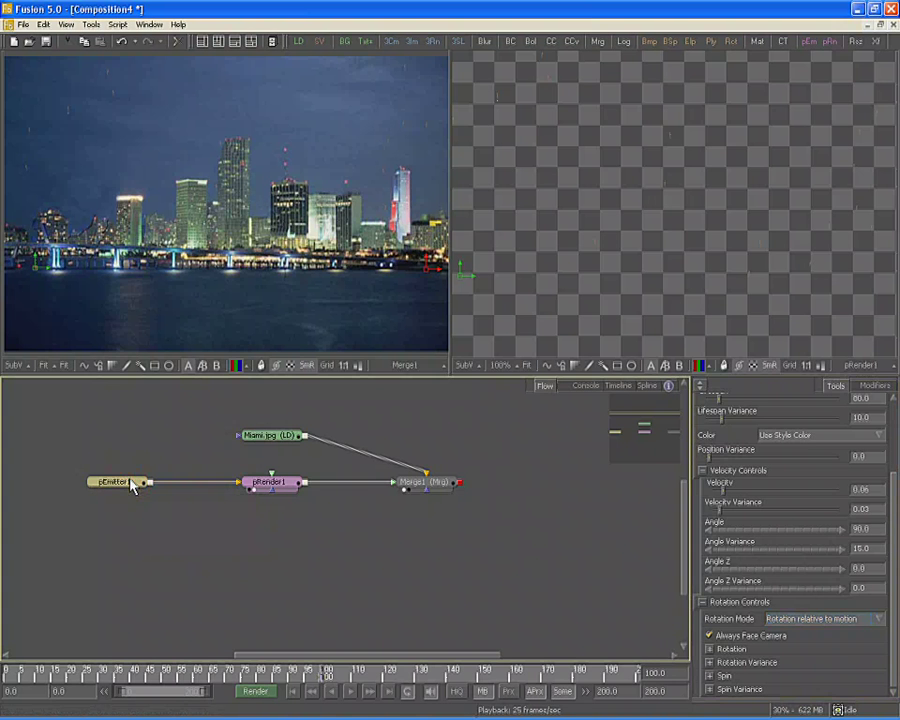
left_click(89, 25)
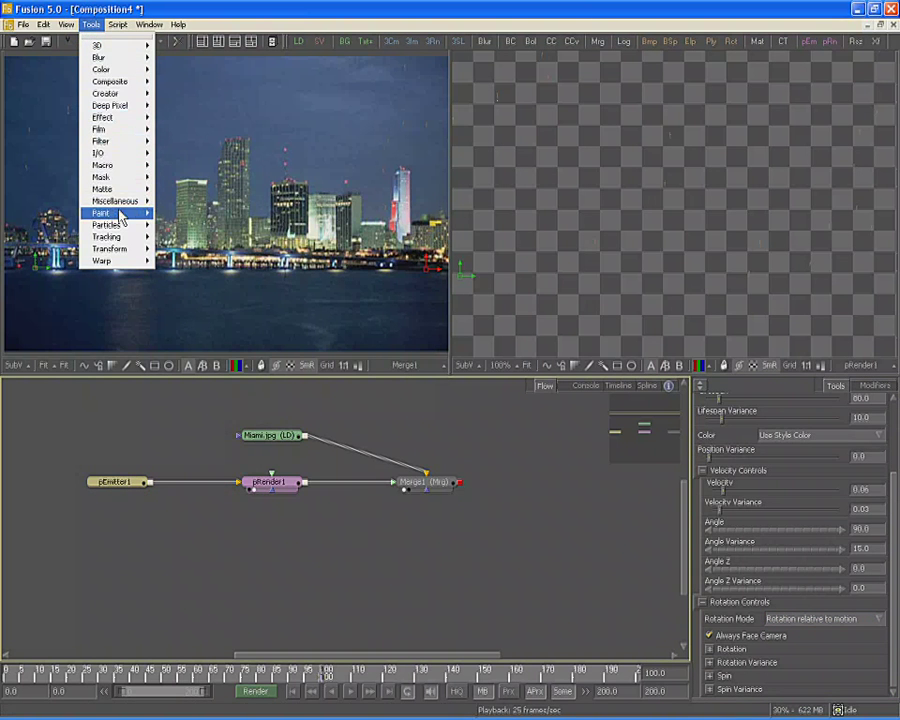
mouse_move(118, 225)
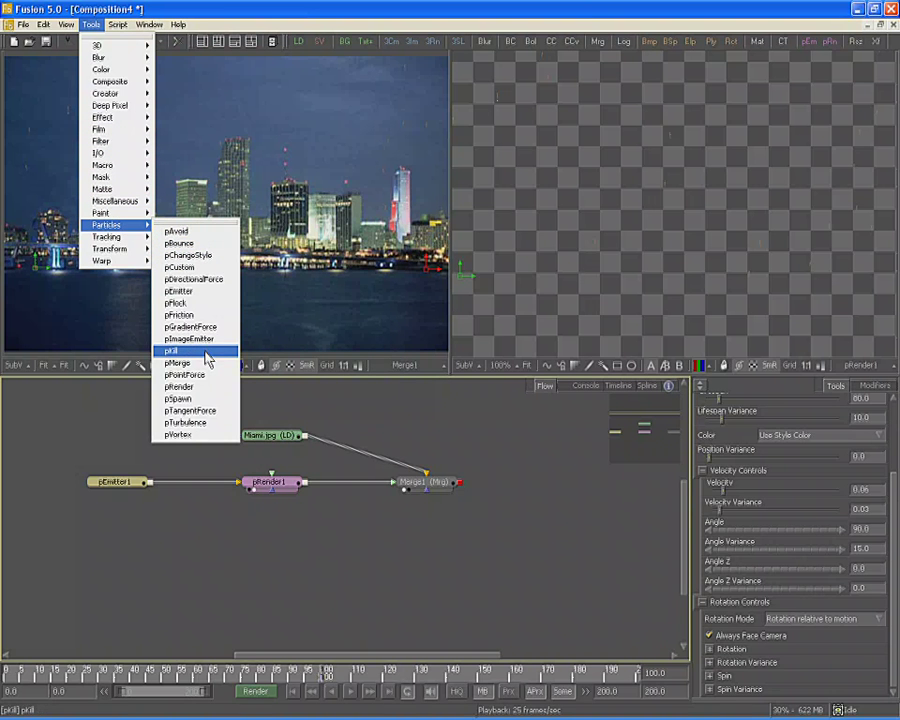
left_click(200, 280)
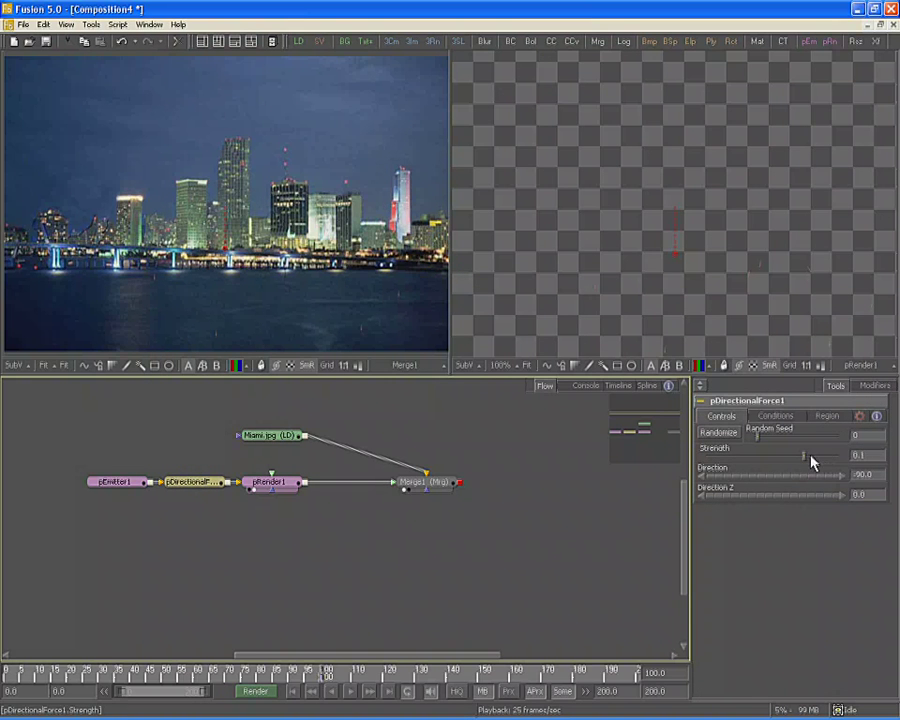
Set the strength of pDirectionalForce1 to 0.006
left_click_drag(807, 461, 777, 464)
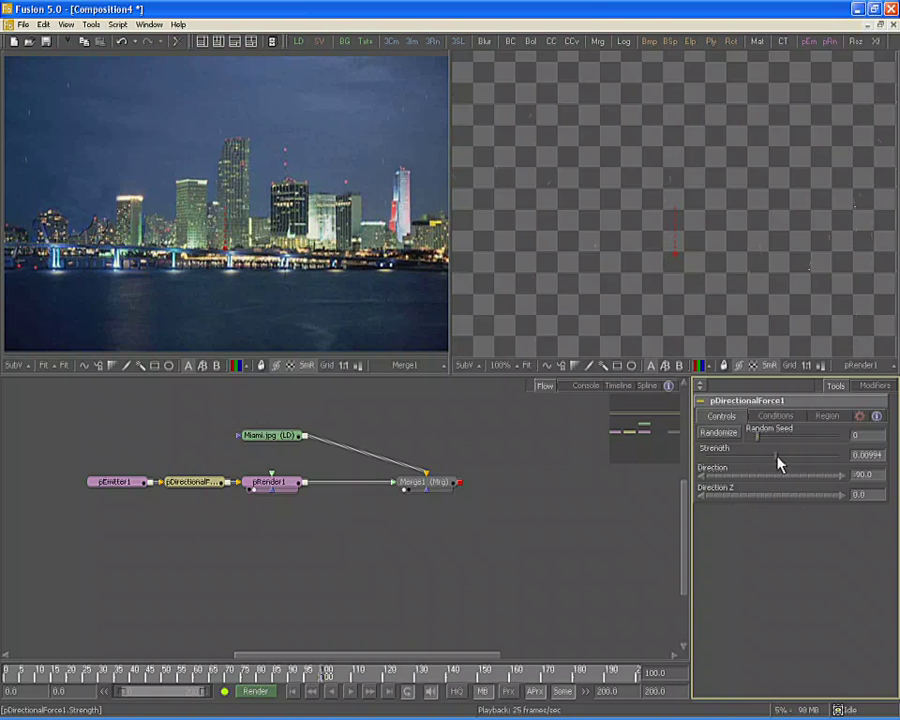
left_click(867, 454)
type("0.006")
key("Tab")
Play the animation to check the pull of the directional force, and return to frame 100
left_click(349, 692)
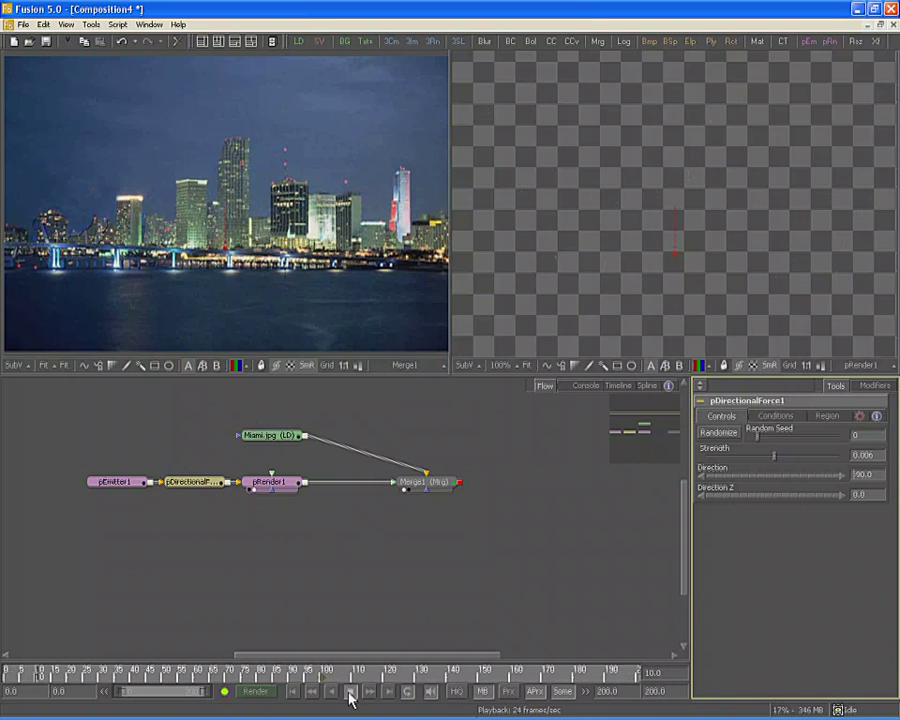
left_click(327, 689)
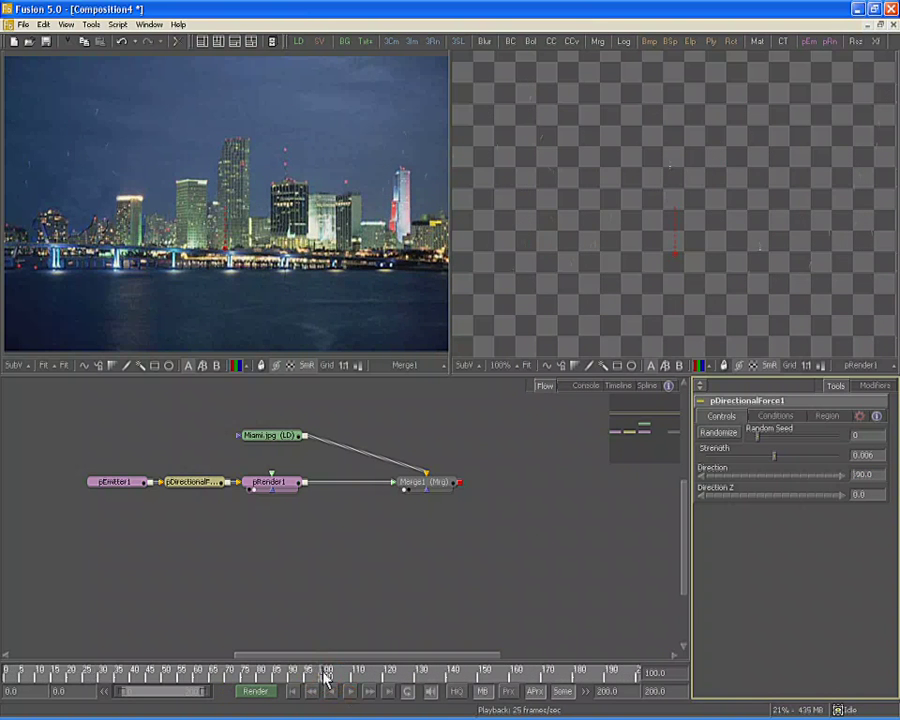
left_click(674, 673)
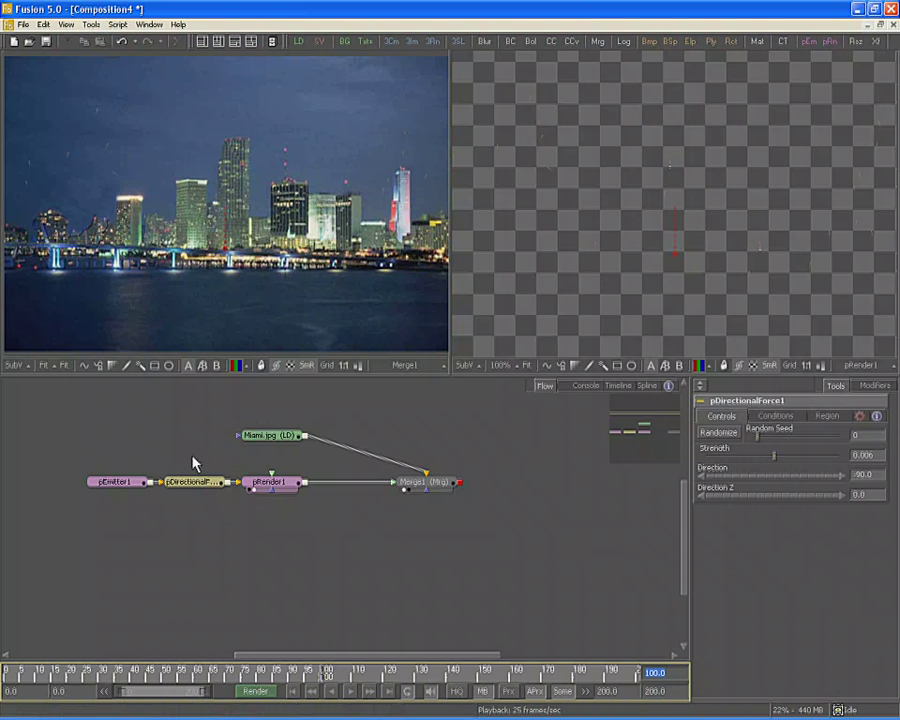
Insert a pSpawn tool between pDirectionalForce1 and pRender1
left_click(91, 24)
mouse_move(110, 225)
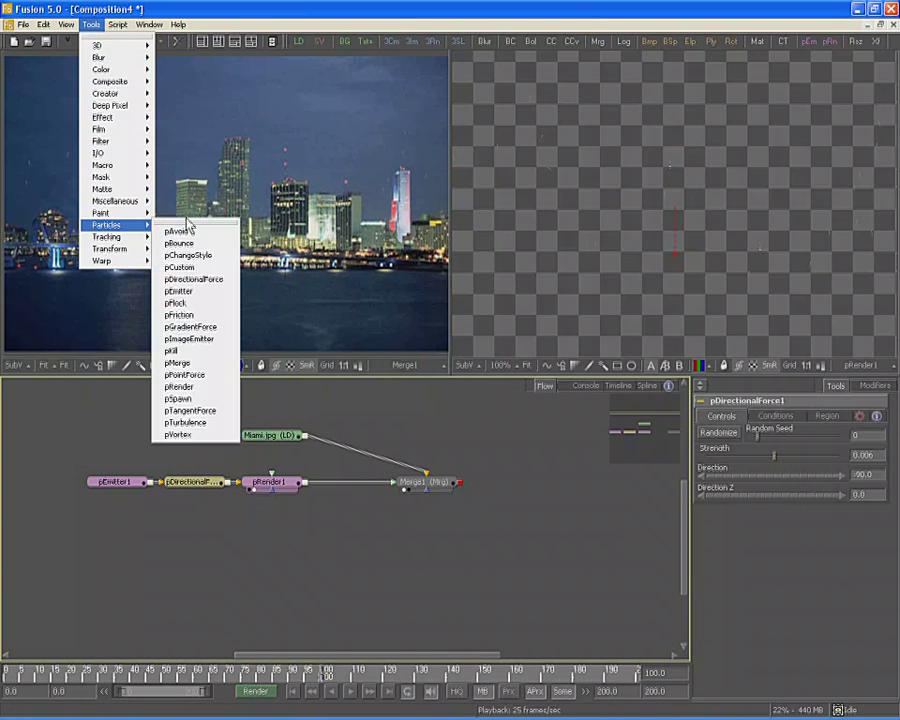
left_click(187, 399)
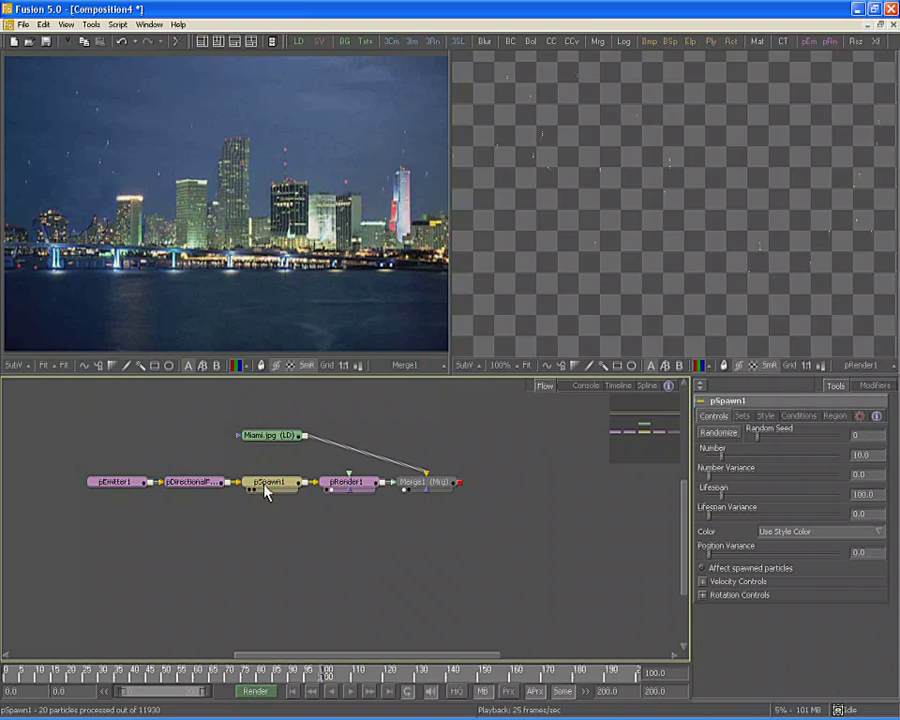
Set both the start age and end age conditions of pSpawn1 to 0.99
left_click(803, 417)
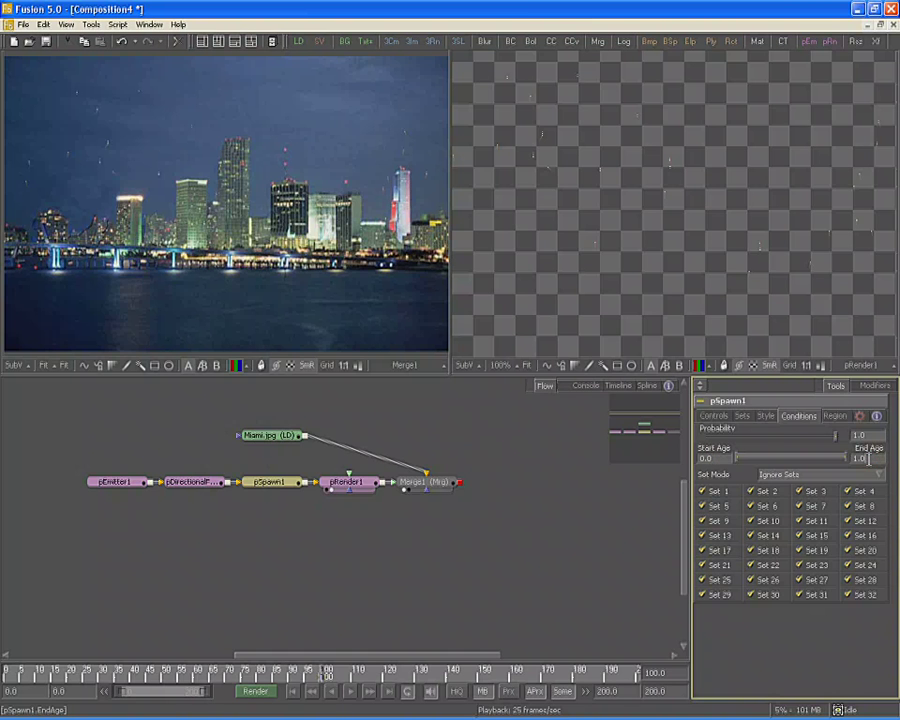
left_click(705, 458)
type("0.99")
key("Tab")
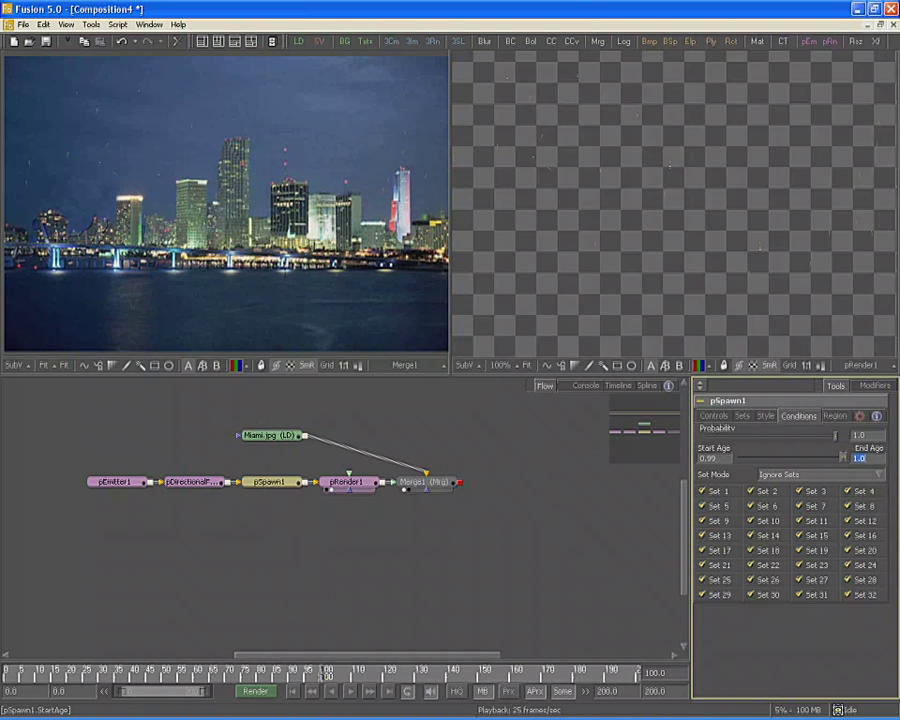
type("0.99")
key("Tab")
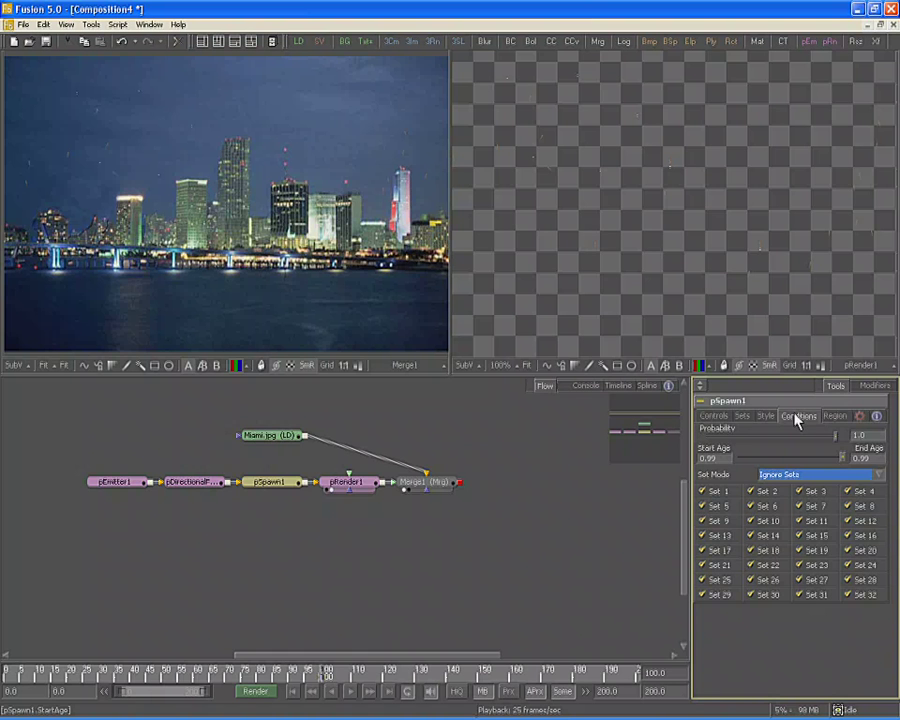
Set pSpawn1's number of particles to 300 and their lifespan to 35
left_click(716, 416)
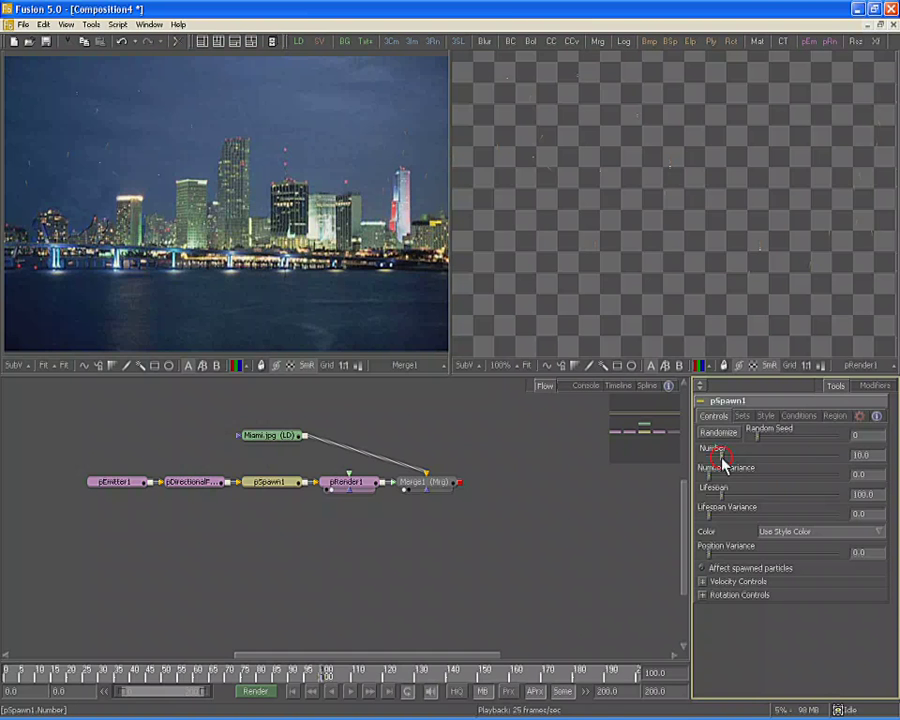
left_click(868, 454)
type("300")
key("Tab")
key("Tab")
type("35")
key("Tab")
Reduce the velocity transfer of pSpawn1 to 0.0
left_click(704, 582)
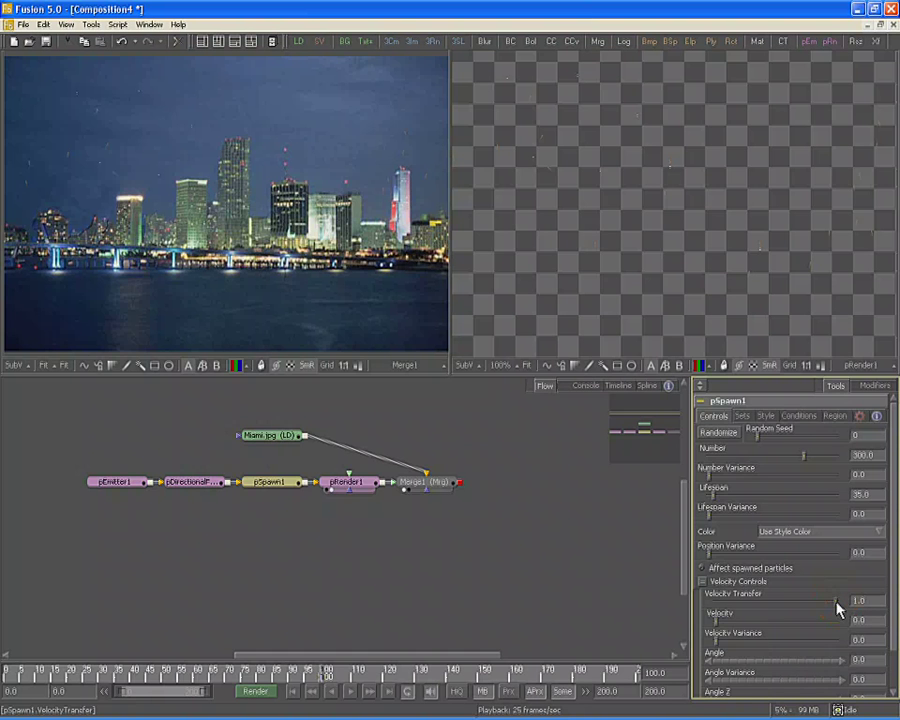
left_click_drag(838, 607, 713, 610)
double_click(874, 600)
key("Tab")
Set both the velocity and the velocity variance of pSpawn1 to 0.015
left_click(717, 624)
left_click(863, 620)
type("0.0015")
key("Tab")
left_click(862, 640)
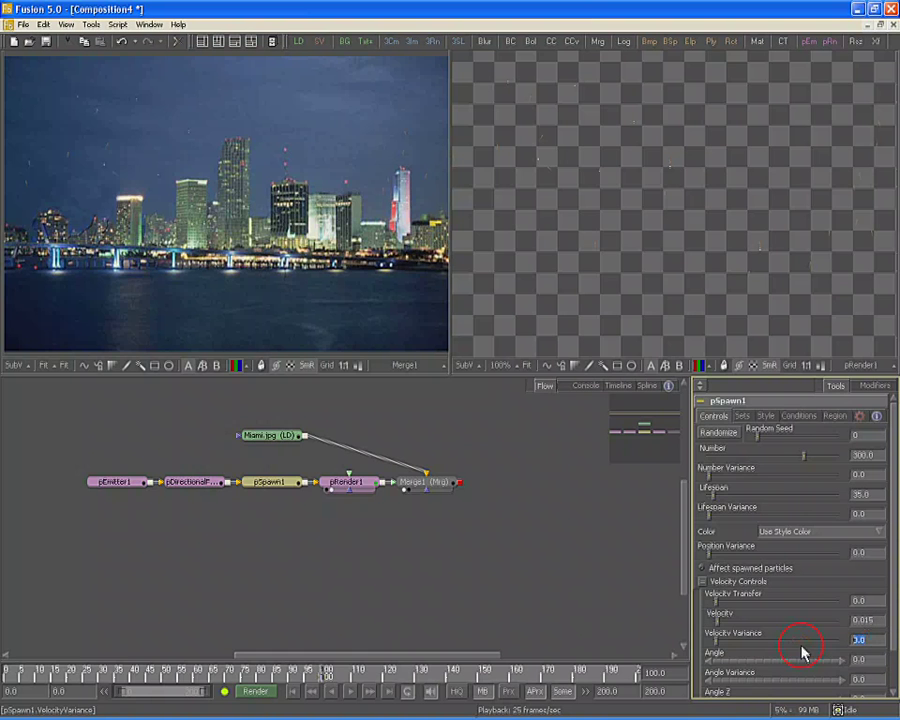
type("0.015")
key("Tab")
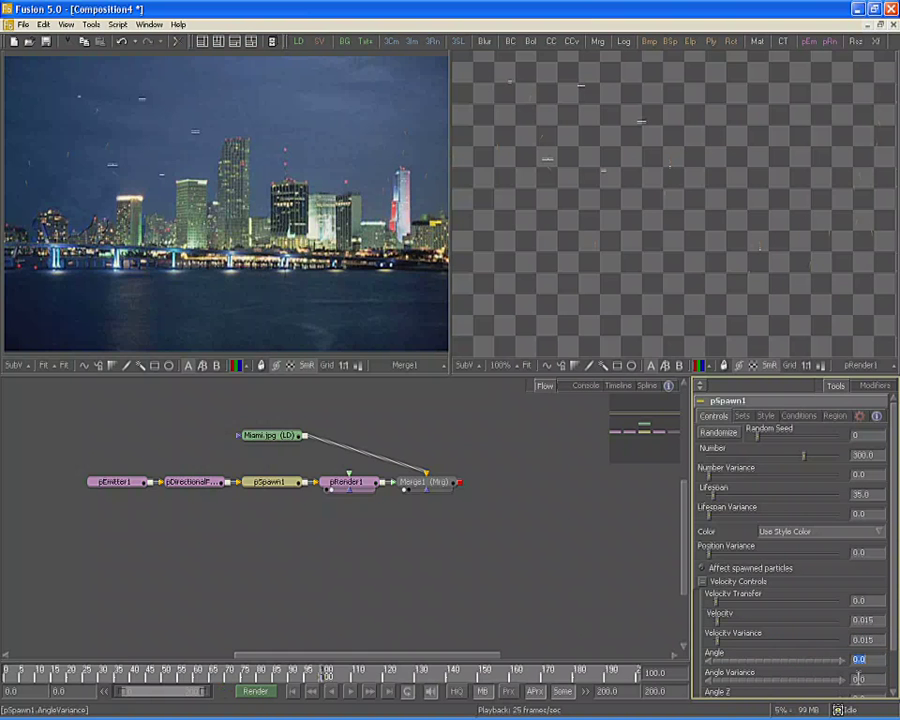
Set the angle variance and the angle Z variance of pSpawn1 to 360
left_click(858, 679)
type("360.")
key("Tab")
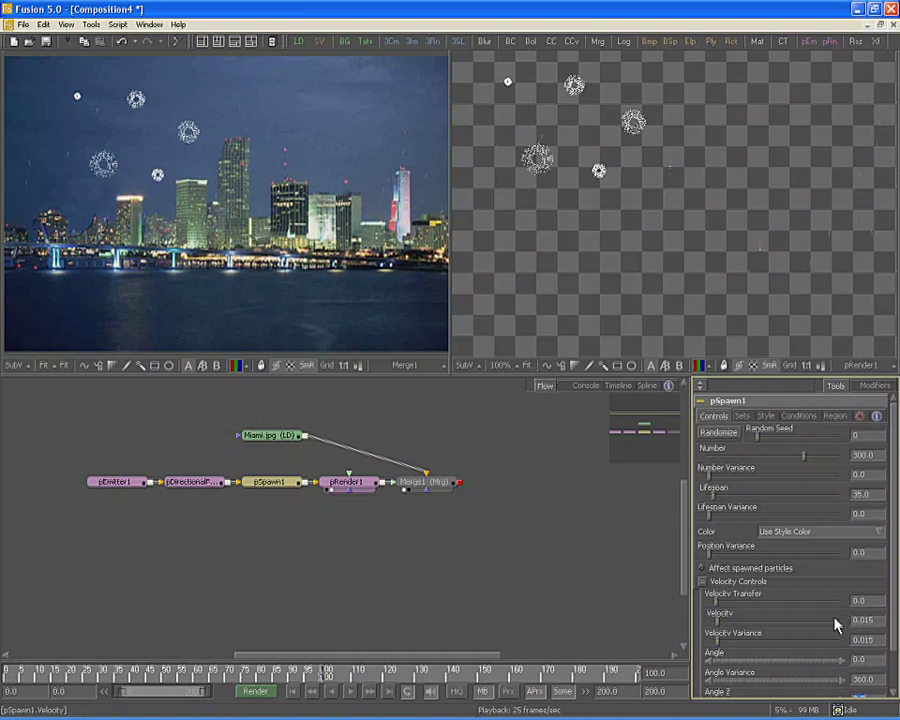
scroll(835, 640, "down", 2)
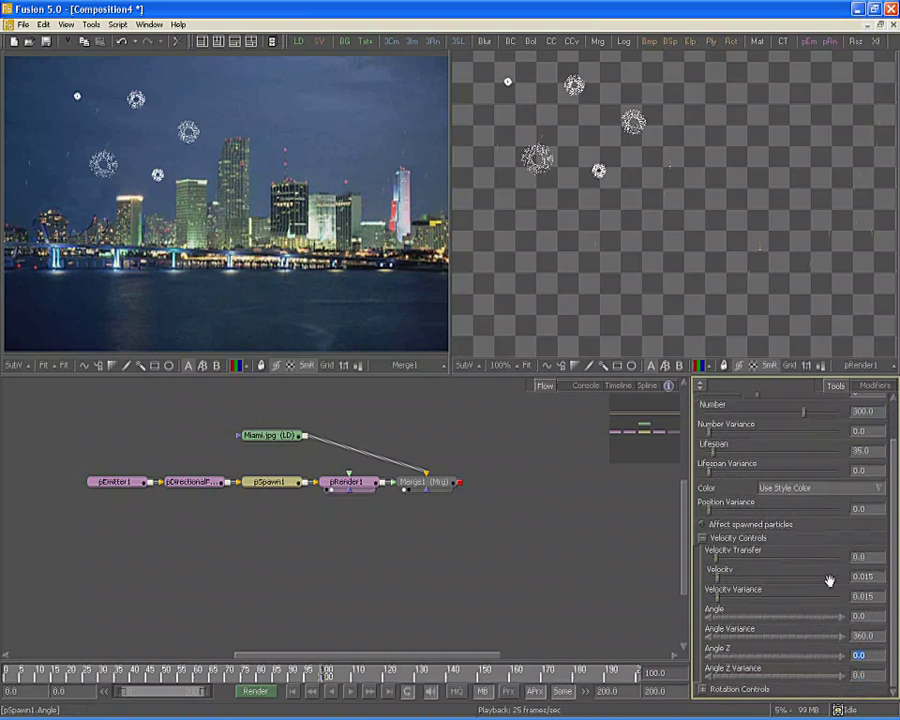
left_click(862, 675)
type("360")
key("Return")
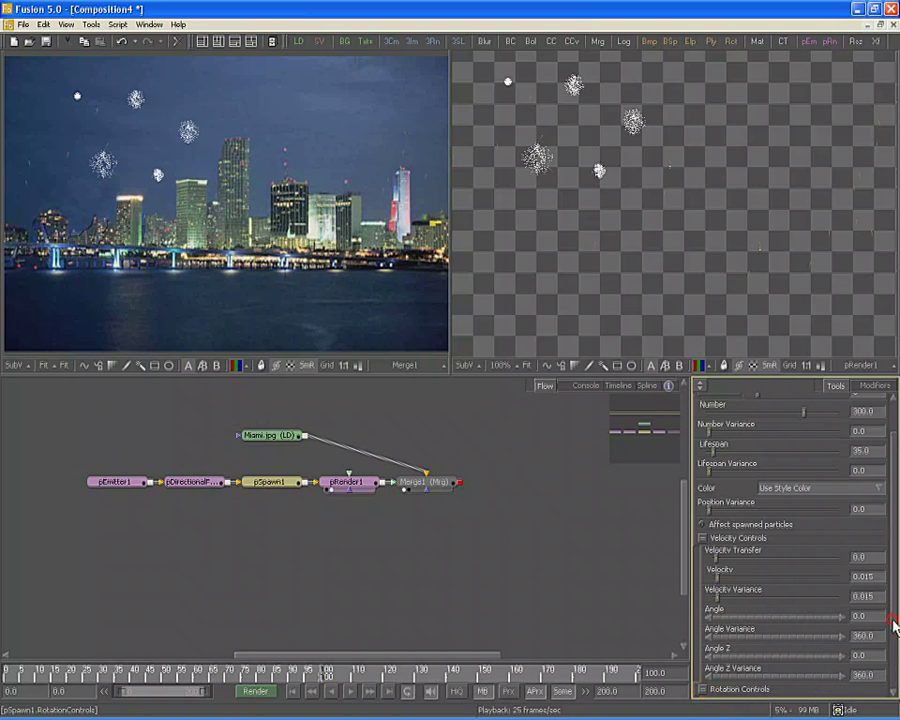
Change pSpawn1's rotation mode to Rotation relative to motion
left_click(766, 620)
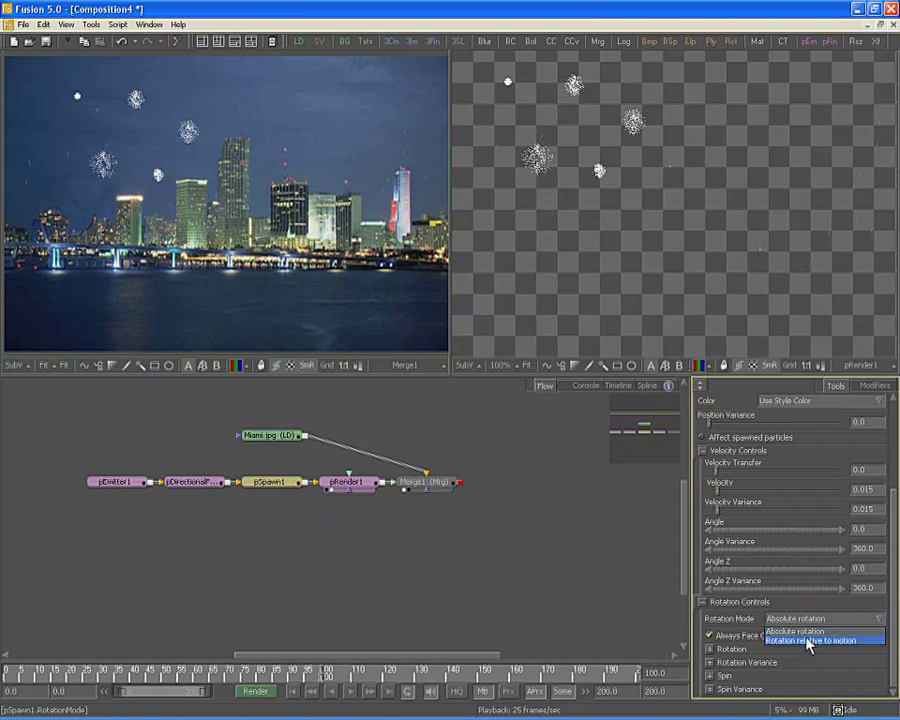
left_click(808, 642)
left_click(893, 505)
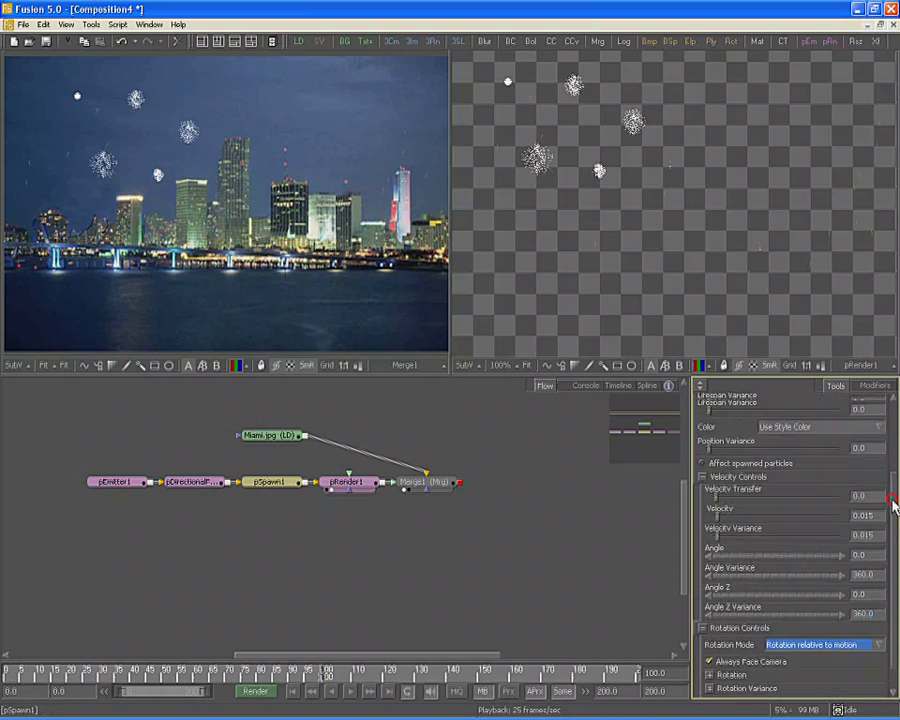
left_click_drag(893, 505, 893, 400)
Switch the spawned particles' style to Line and set their size to 1.0
left_click(768, 416)
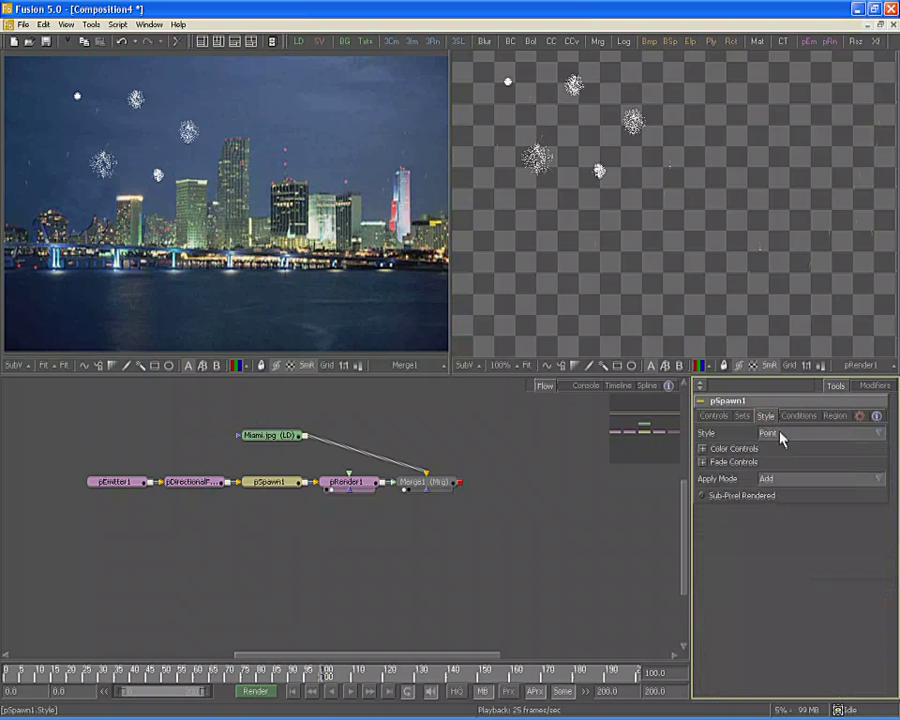
left_click(780, 438)
left_click(784, 483)
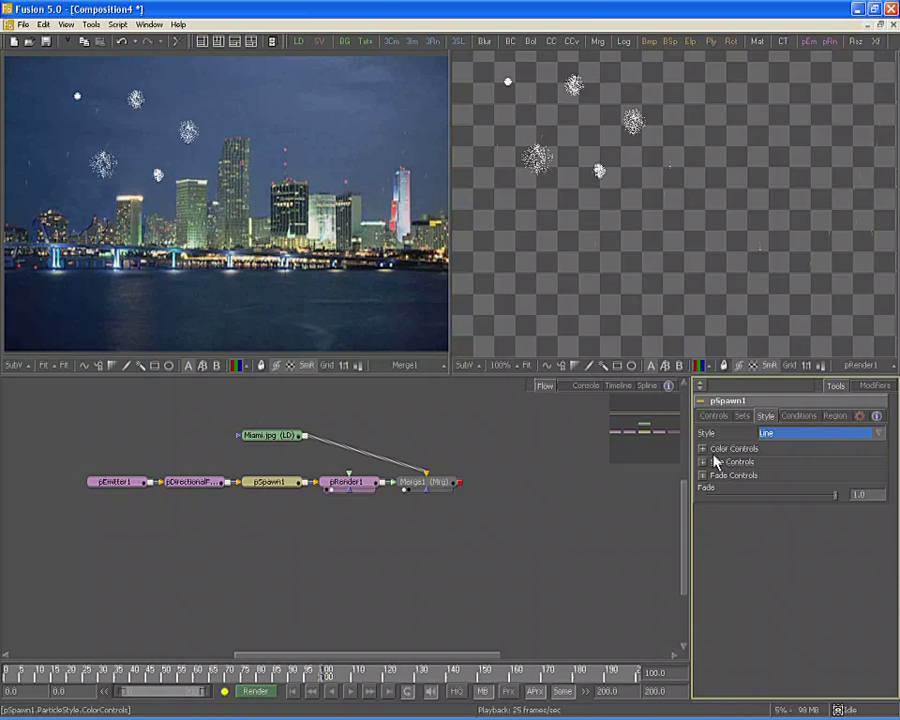
left_click(703, 462)
left_click(808, 478)
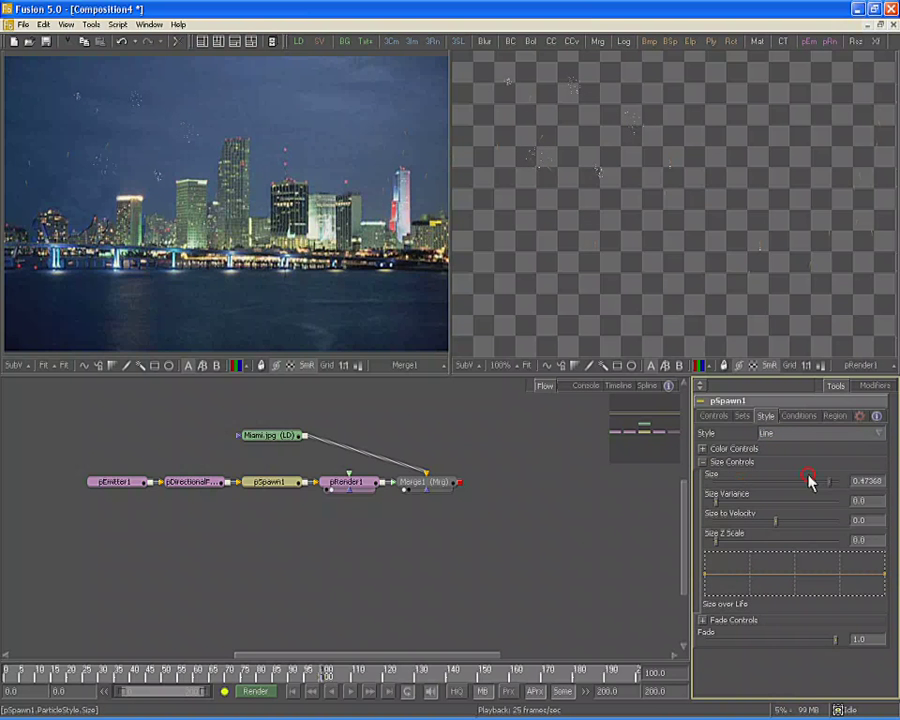
left_click_drag(809, 475, 735, 488)
type("1.0")
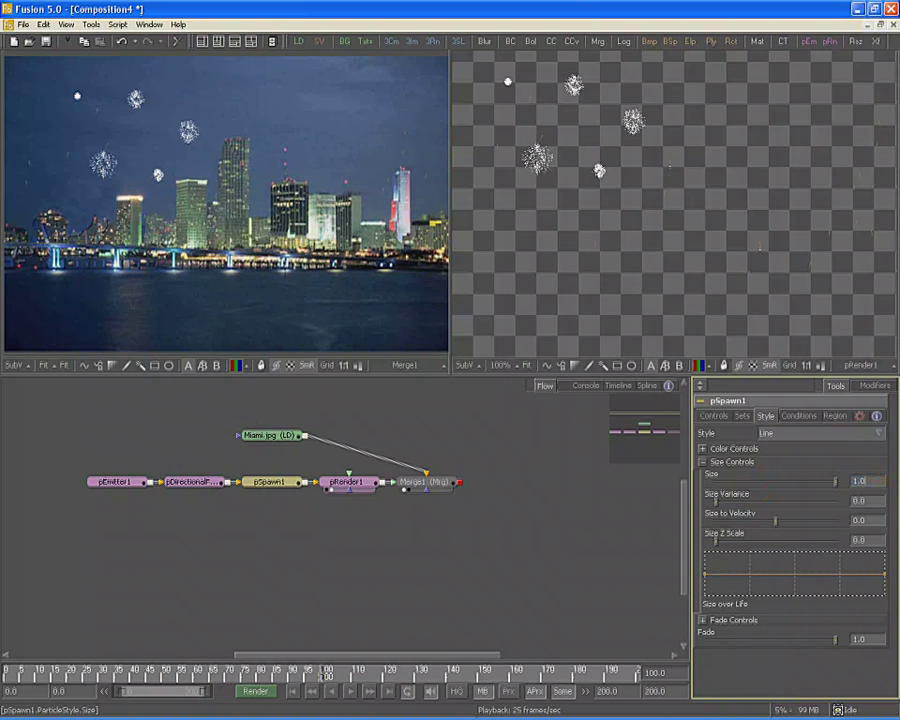
key("Tab")
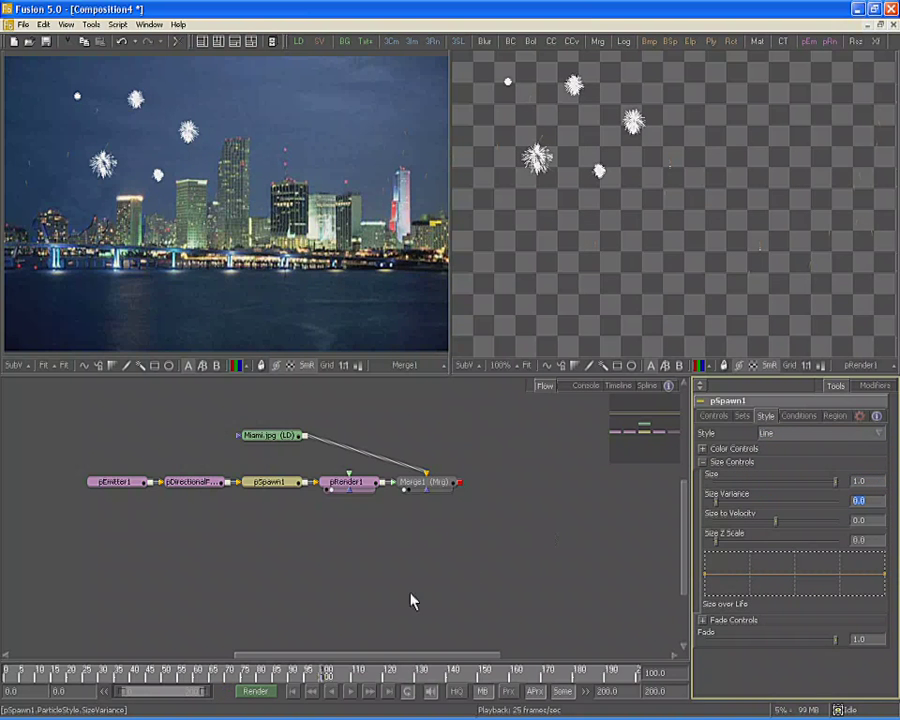
Play the animation to check the spawned line bursts, and return to frame 100
left_click(349, 691)
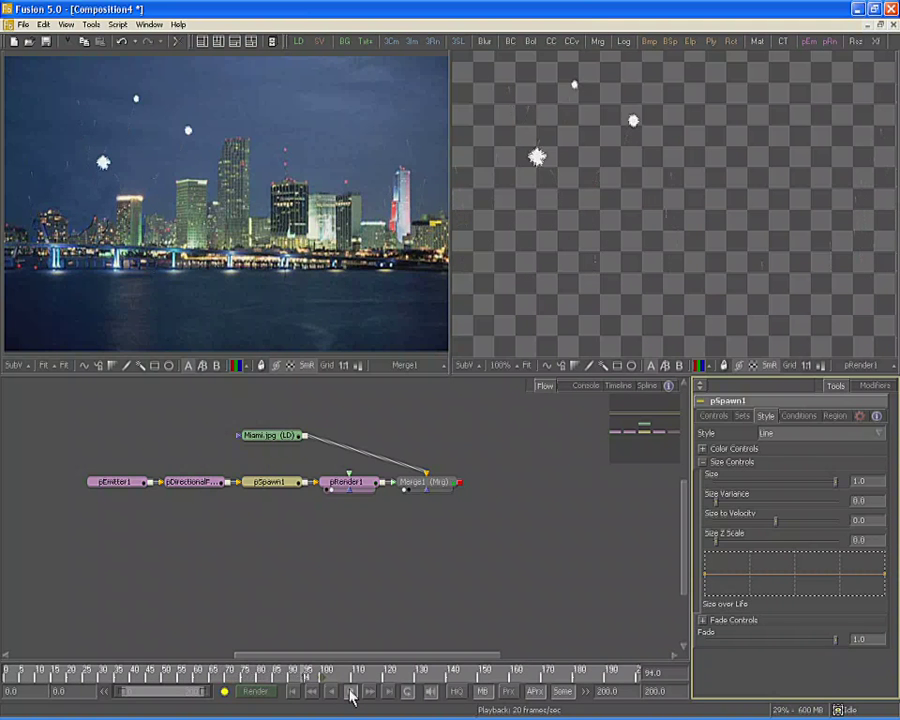
left_click(350, 697)
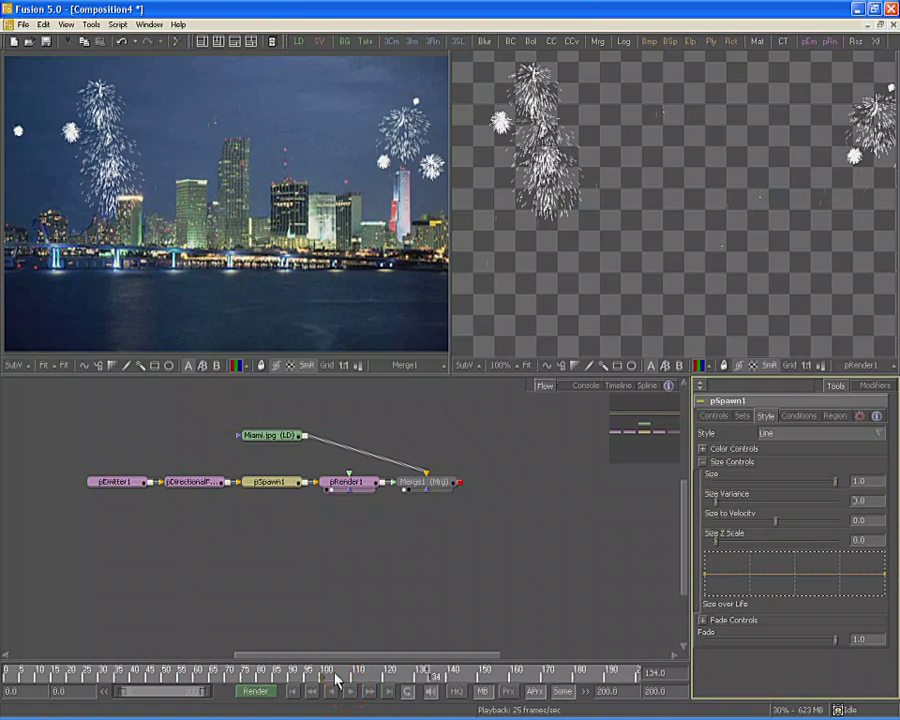
left_click(326, 673)
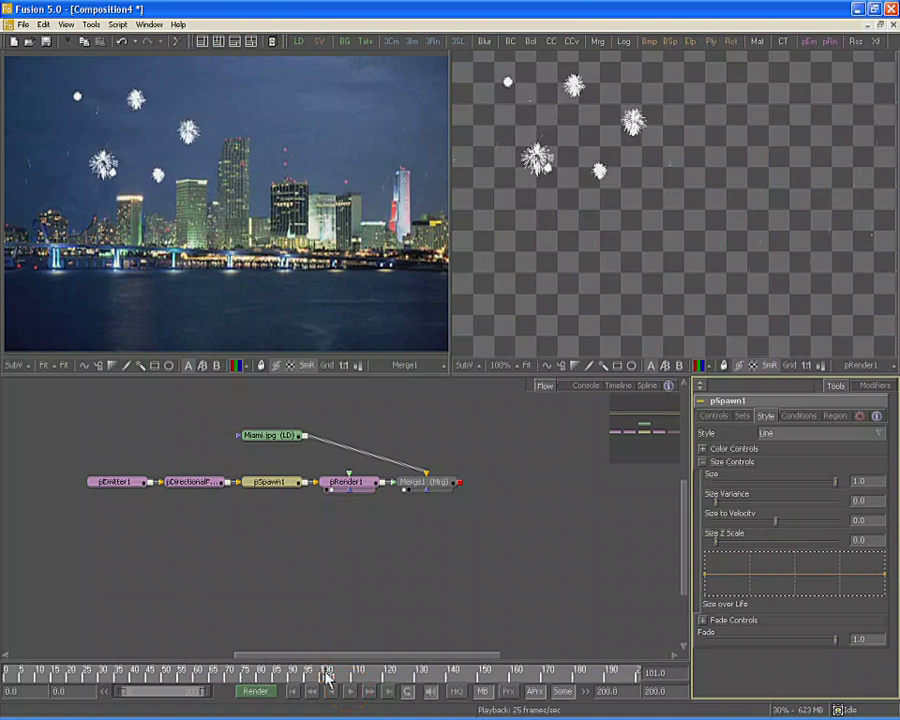
Apply a Shake modifier to each of the red, green and blue color channels of pSpawn1's style
left_click(703, 448)
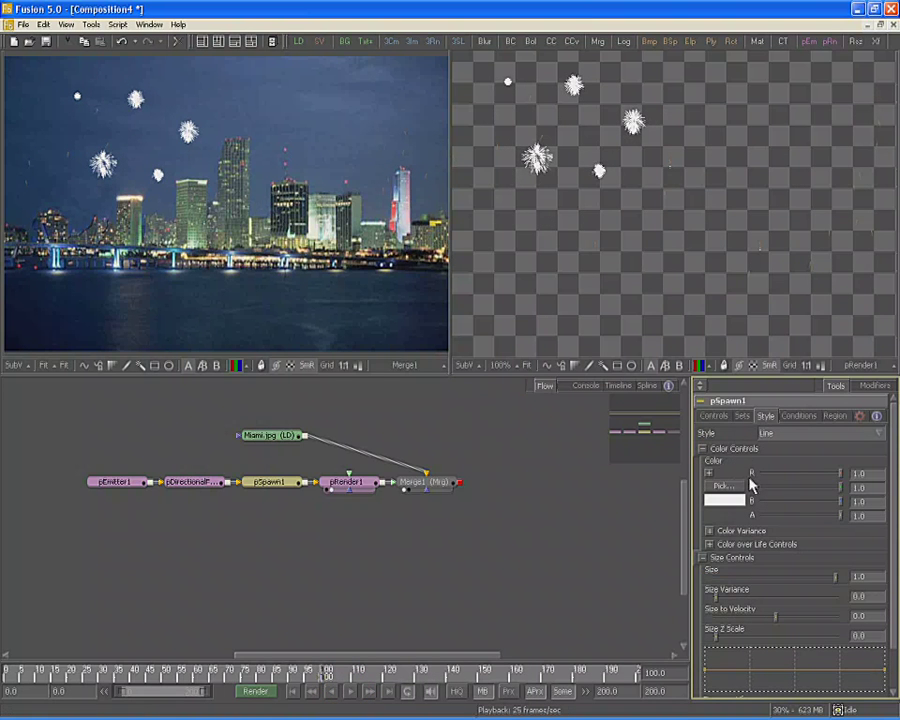
right_click(836, 477)
mouse_move(815, 518)
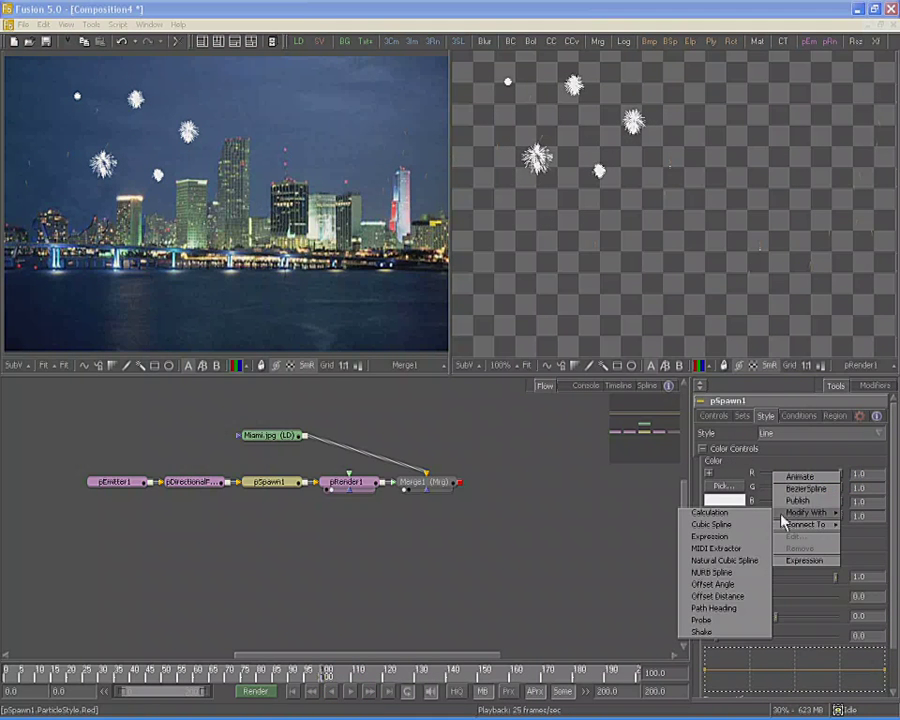
left_click(719, 632)
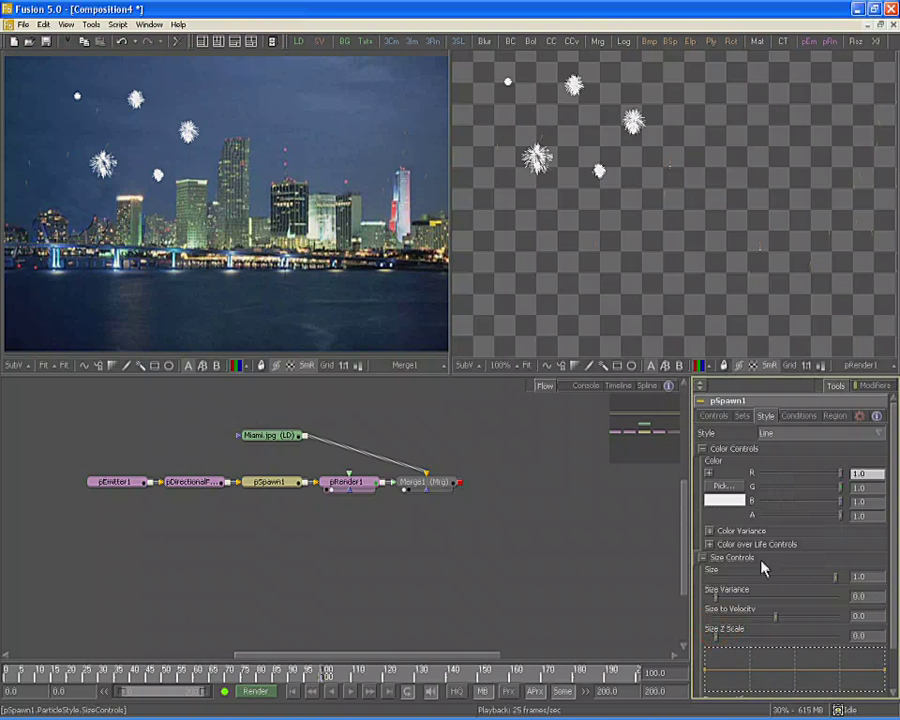
right_click(840, 490)
mouse_move(810, 527)
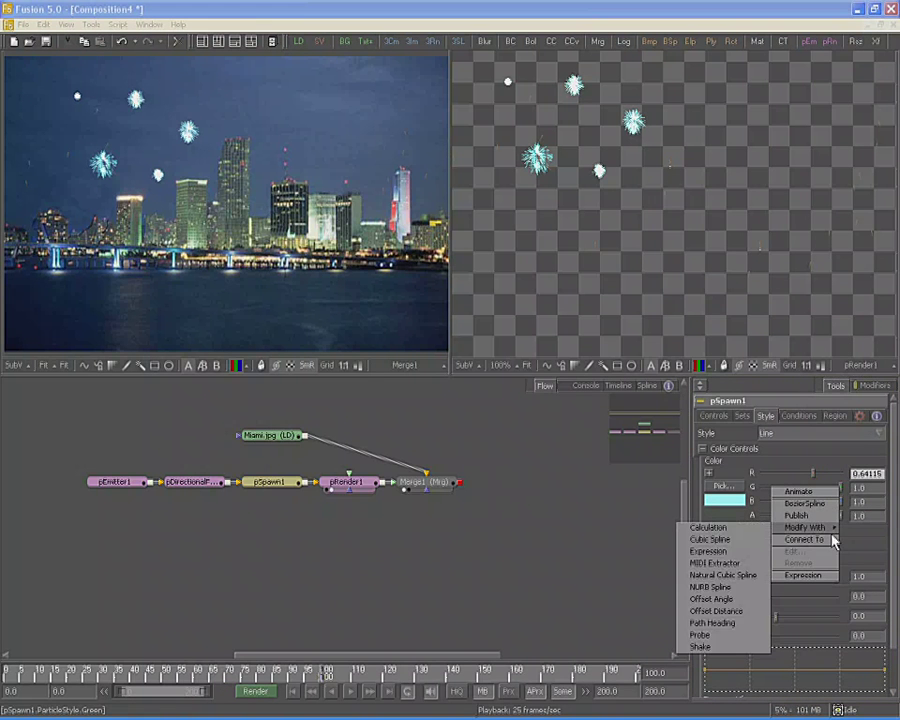
left_click(707, 647)
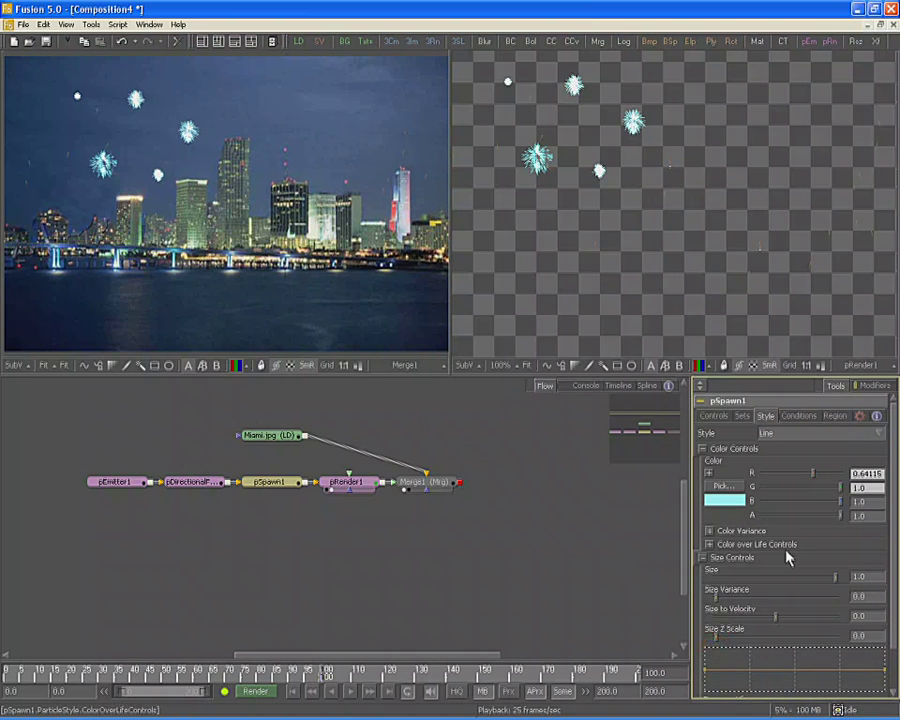
right_click(841, 503)
mouse_move(795, 540)
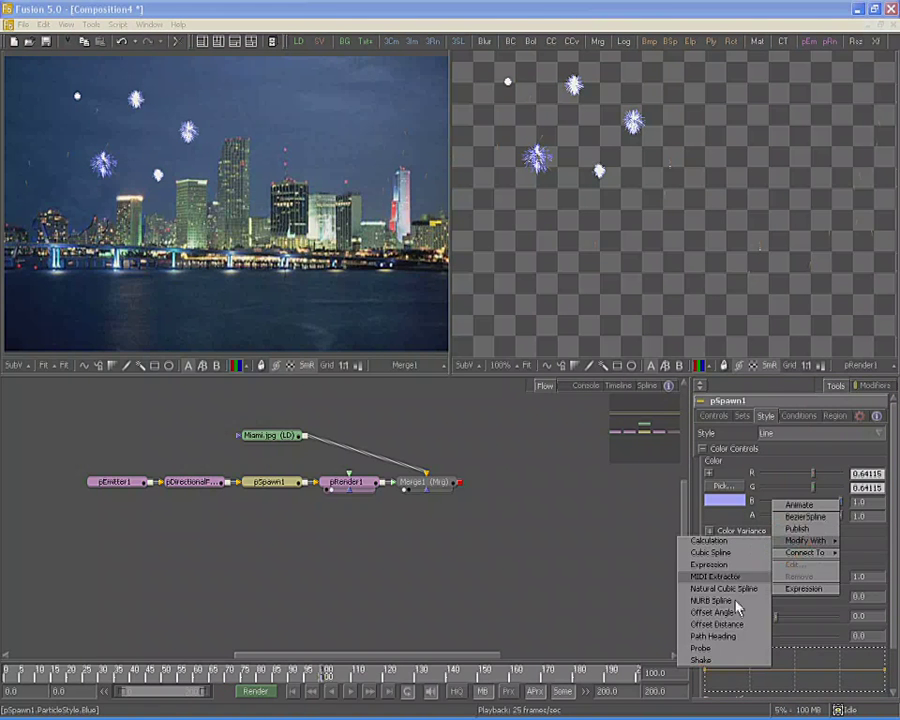
left_click(712, 660)
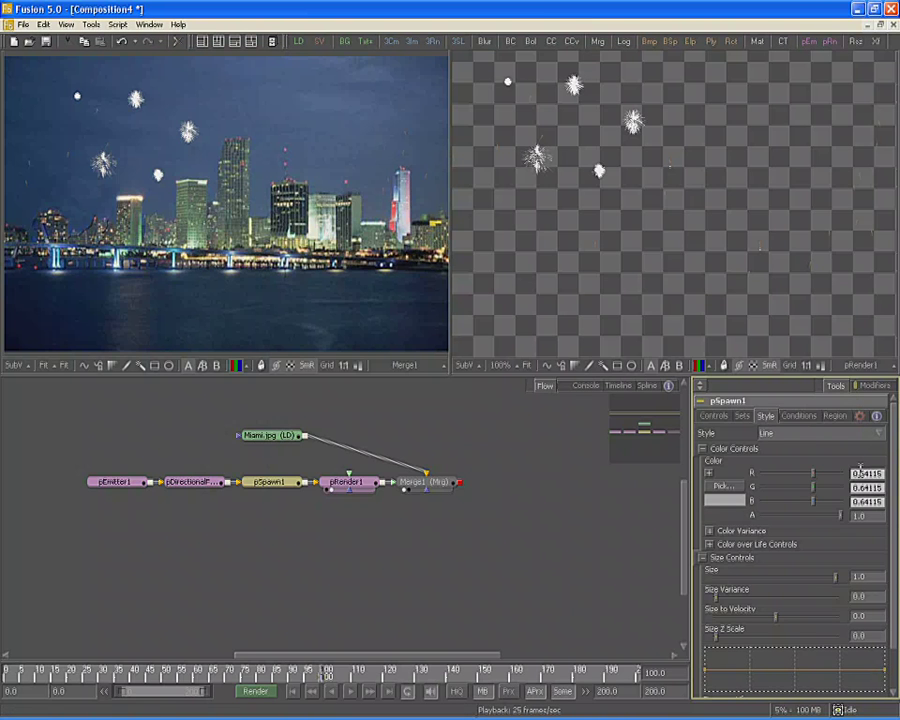
Expand the settings of the three Shake modifiers on pSpawn1's red, green and blue channels
left_click(864, 387)
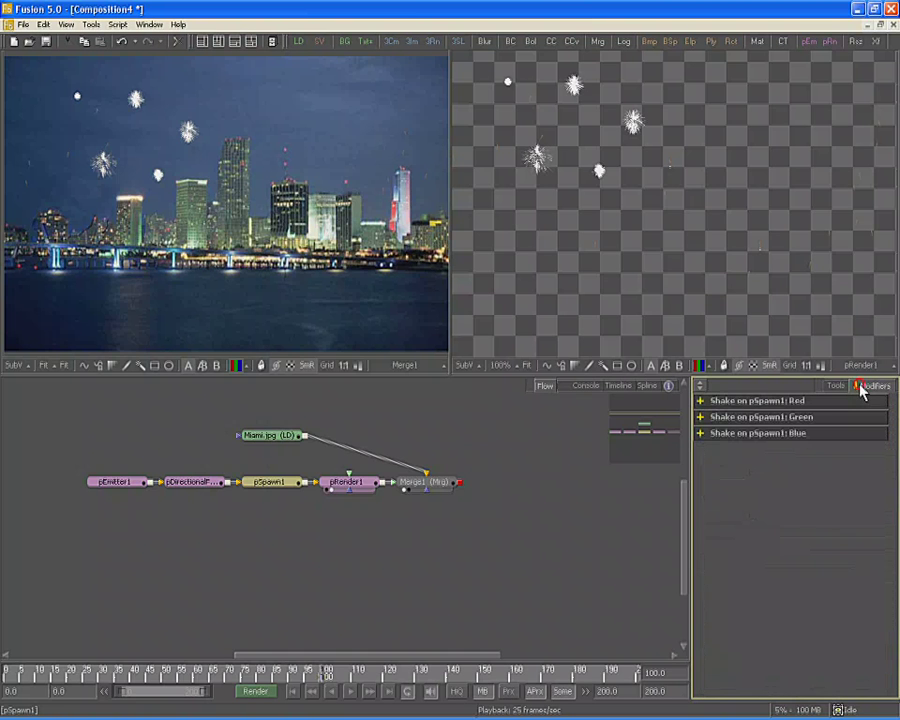
left_click(701, 401)
left_click(700, 527)
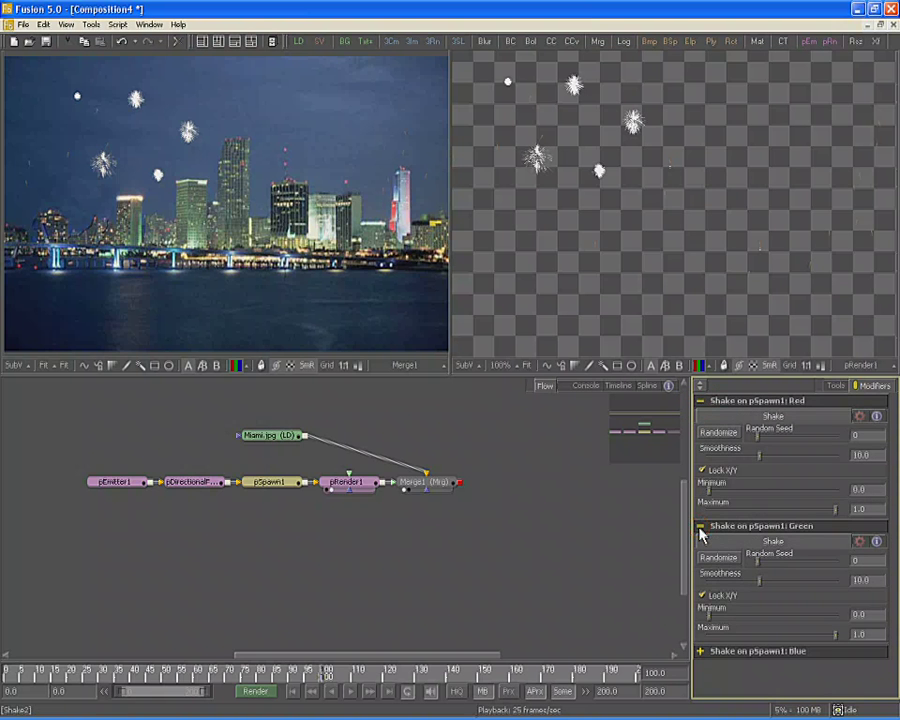
left_click(701, 651)
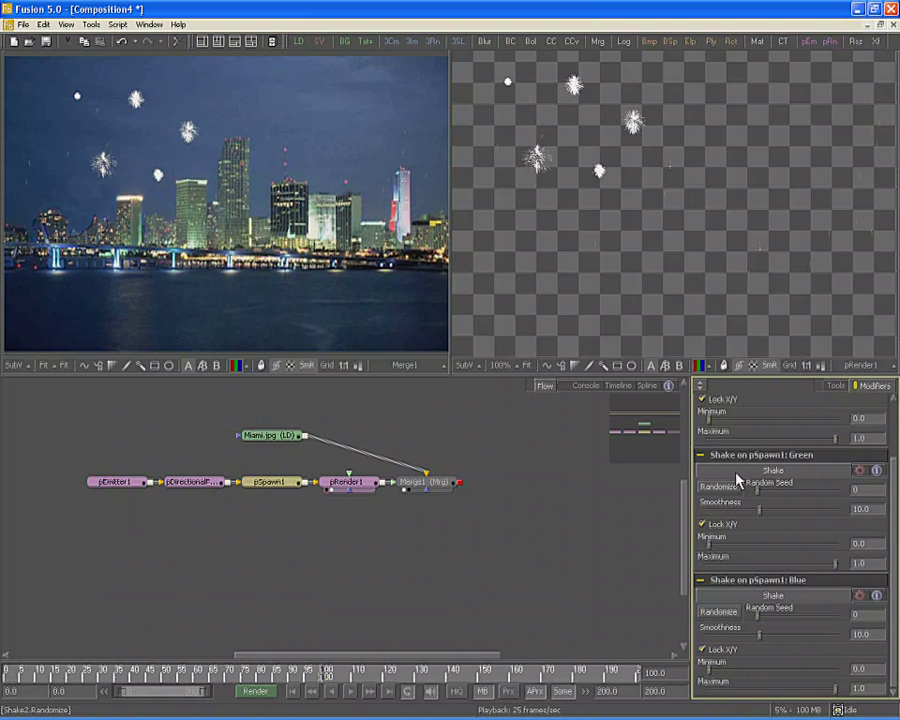
Set the smoothness of the Shake modifier on pSpawn1's red channel to 2
scroll(740, 478, "up", 2)
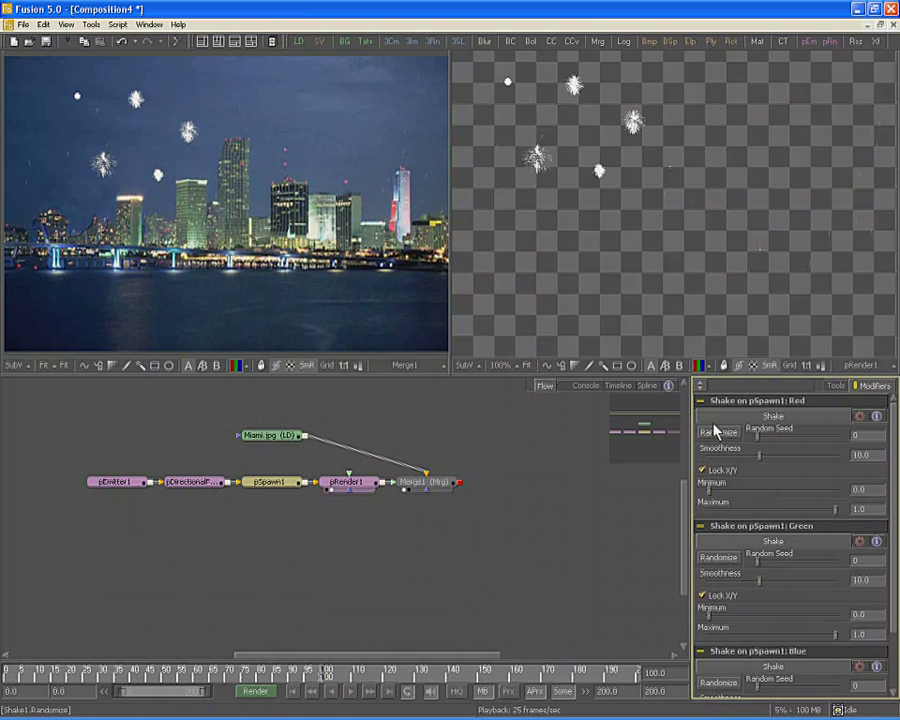
left_click_drag(760, 456, 722, 466)
left_click(853, 453)
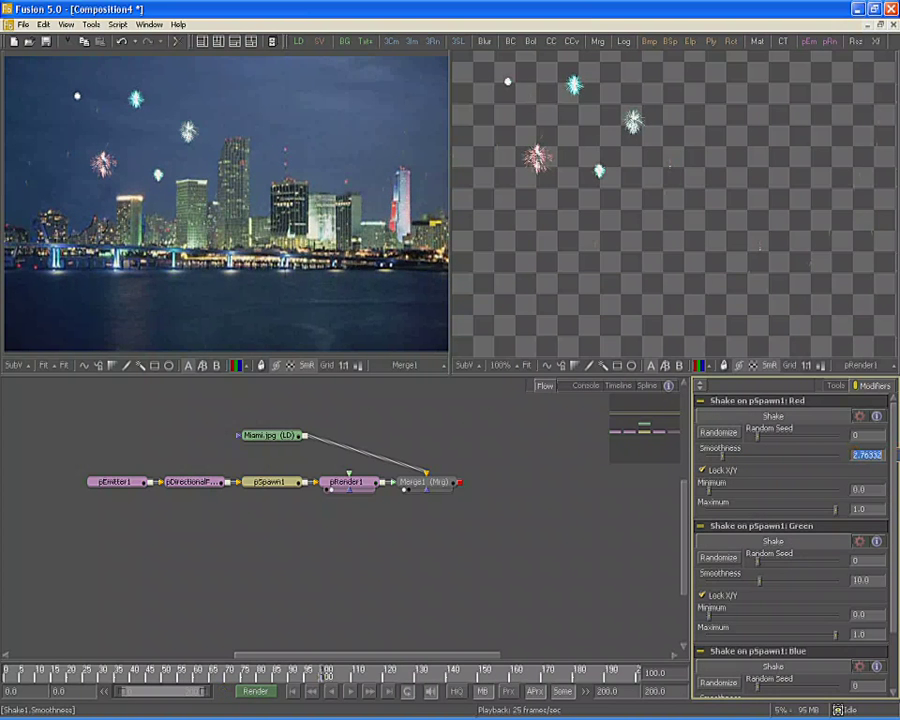
type("2")
key("Return")
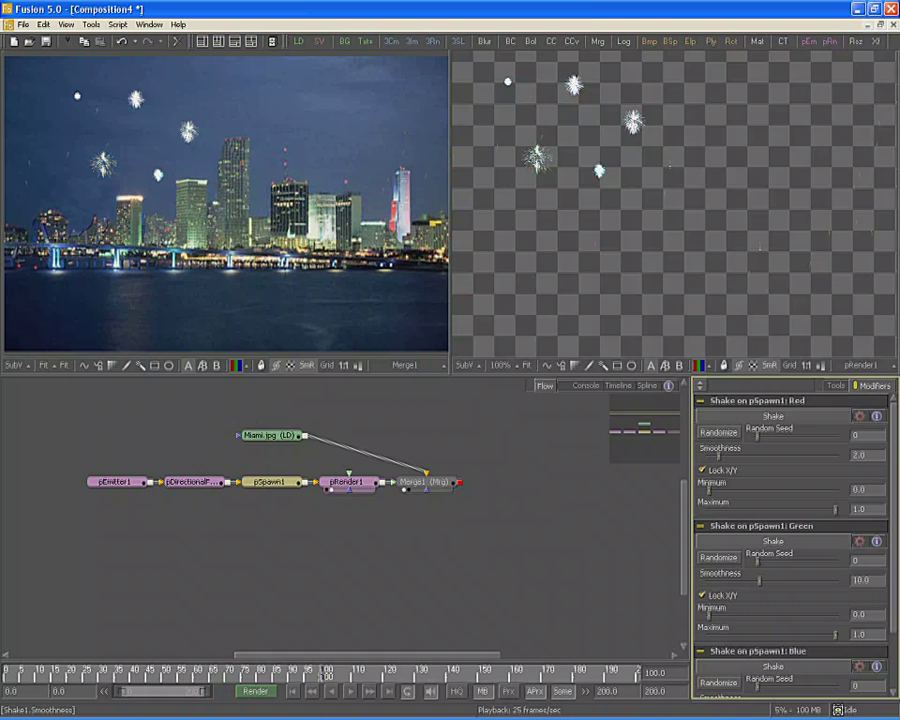
Set the minimum of the Shake modifier on pSpawn1's red channel to 0.25
left_click(865, 488)
type("0.25")
key("Tab")
Copy the red channel's Shake modifier and paste its settings onto the green and blue Shake modifiers
right_click(745, 405)
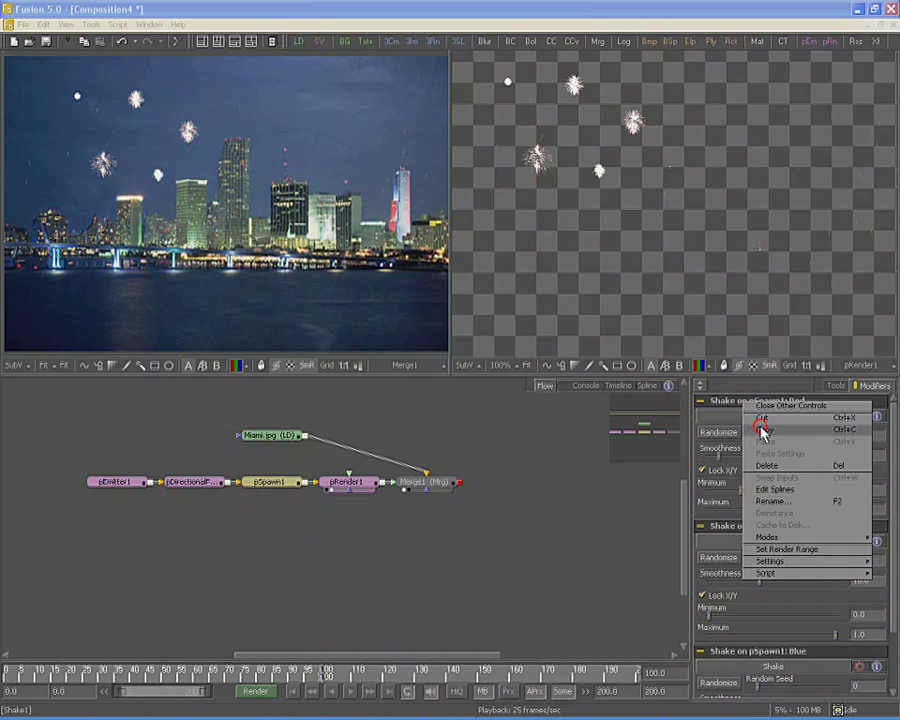
left_click(761, 430)
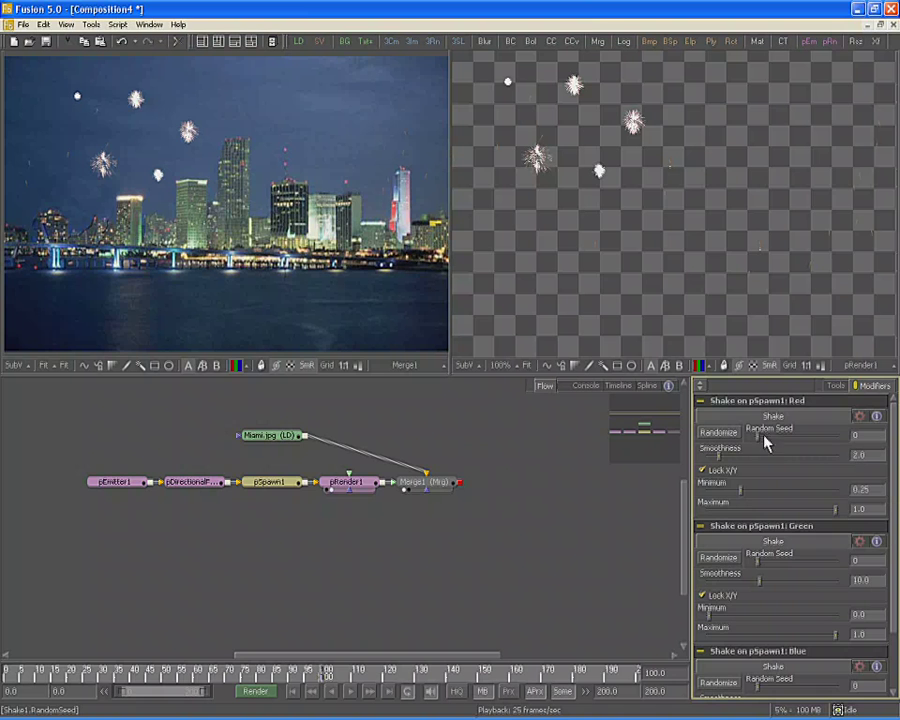
right_click(760, 531)
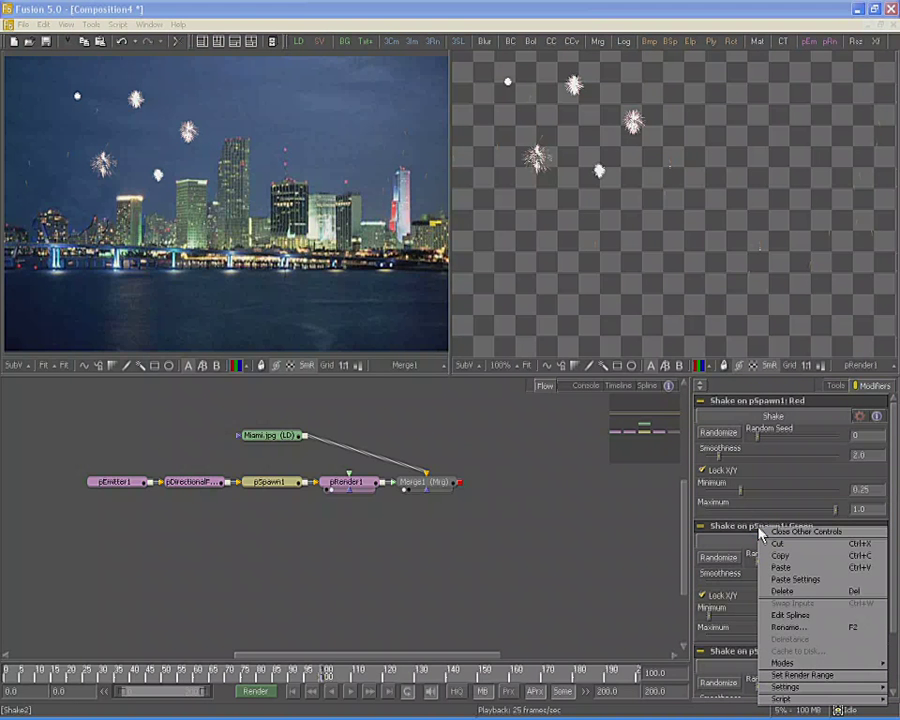
left_click(783, 580)
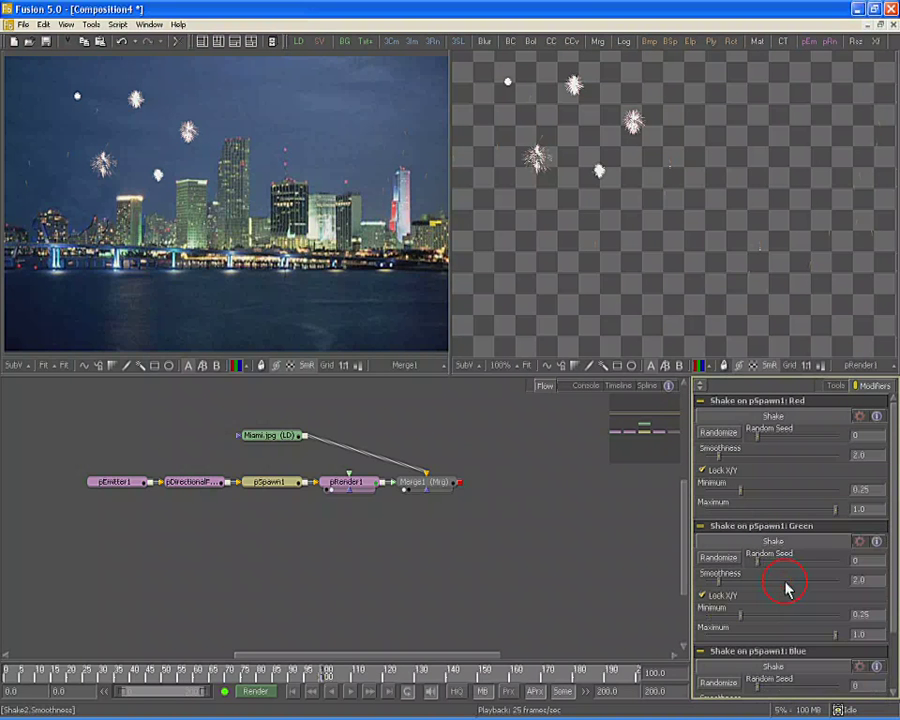
right_click(757, 650)
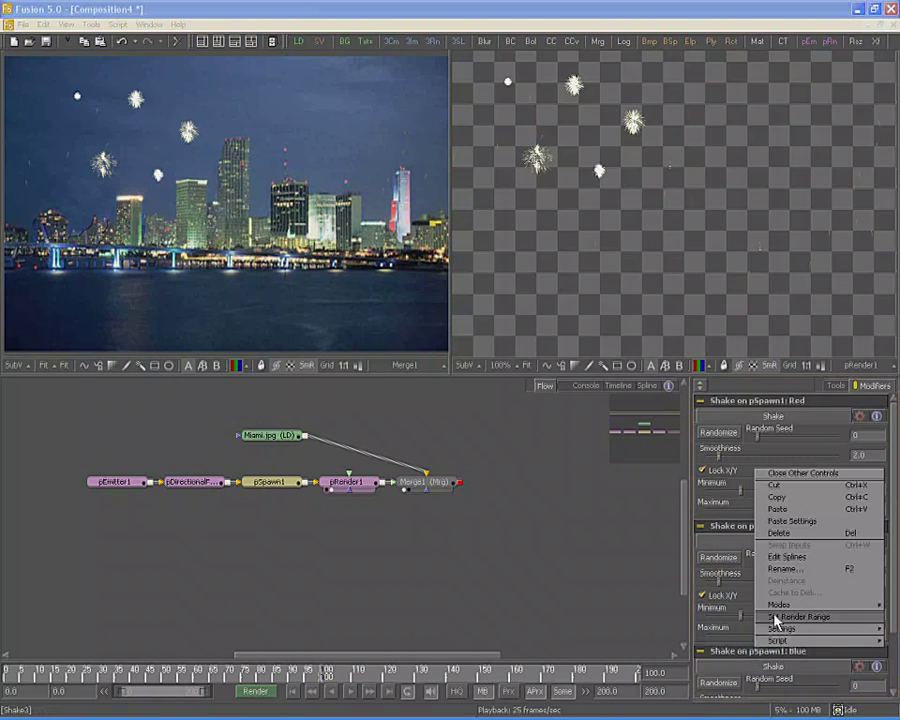
left_click(790, 522)
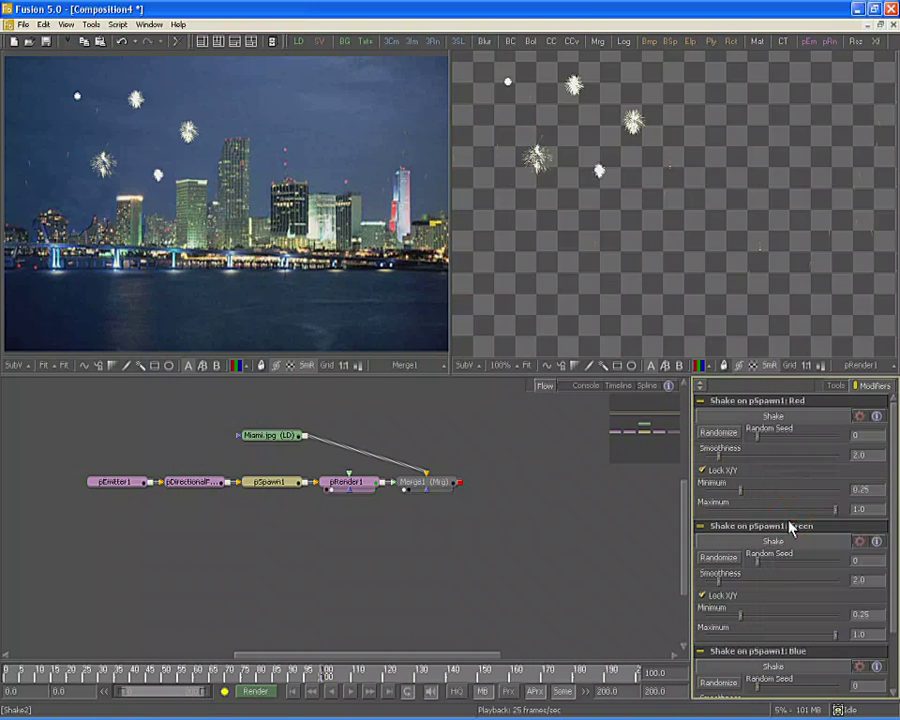
Randomize the random seed of each of the Shake modifiers on pSpawn1's red, green and blue channels
left_click(718, 432)
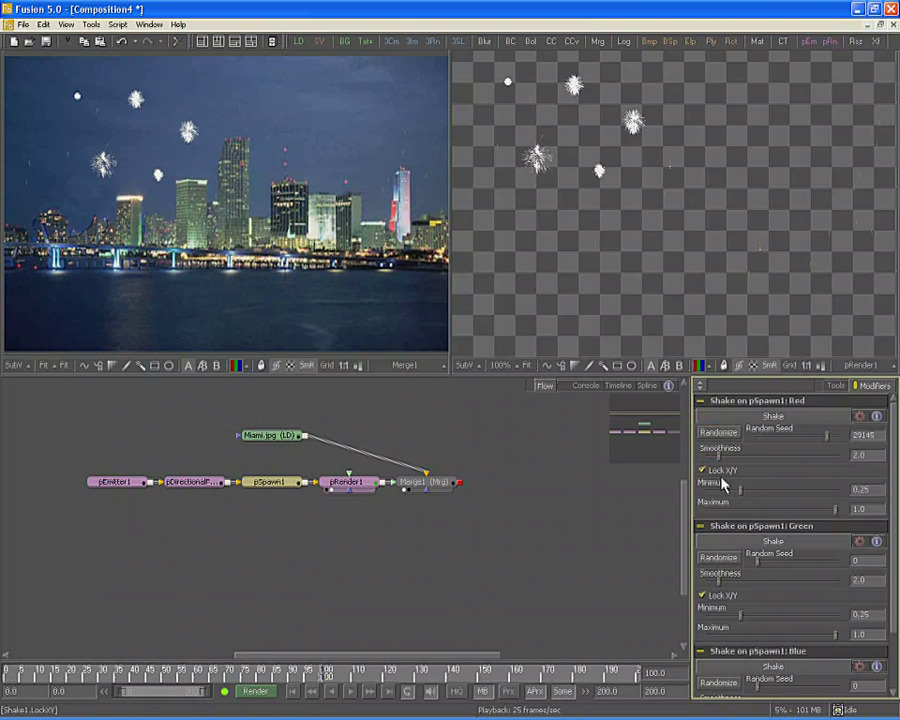
left_click(732, 560)
scroll(740, 640, "down", 3)
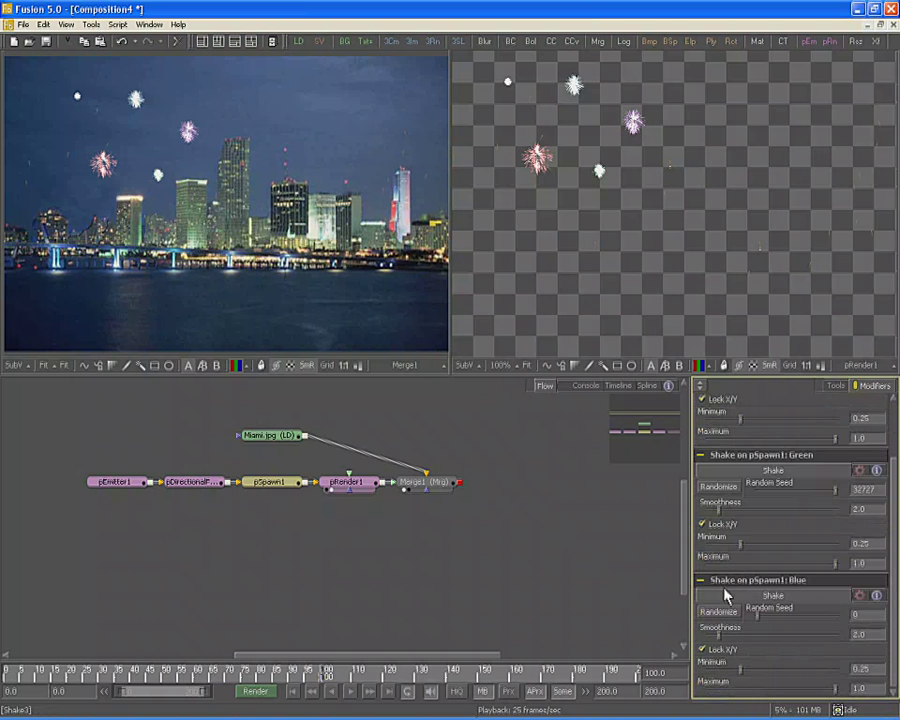
left_click(719, 612)
Insert a Glow tool between pRender1 and Merge1, and play the animation to check the glowing fireworks
left_click(342, 483)
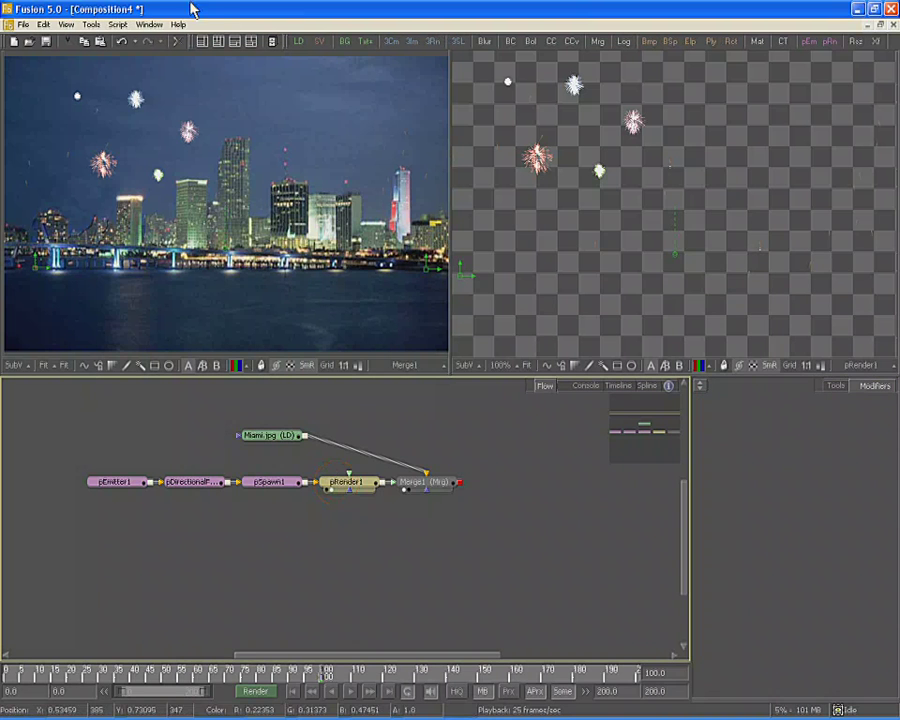
left_click(94, 27)
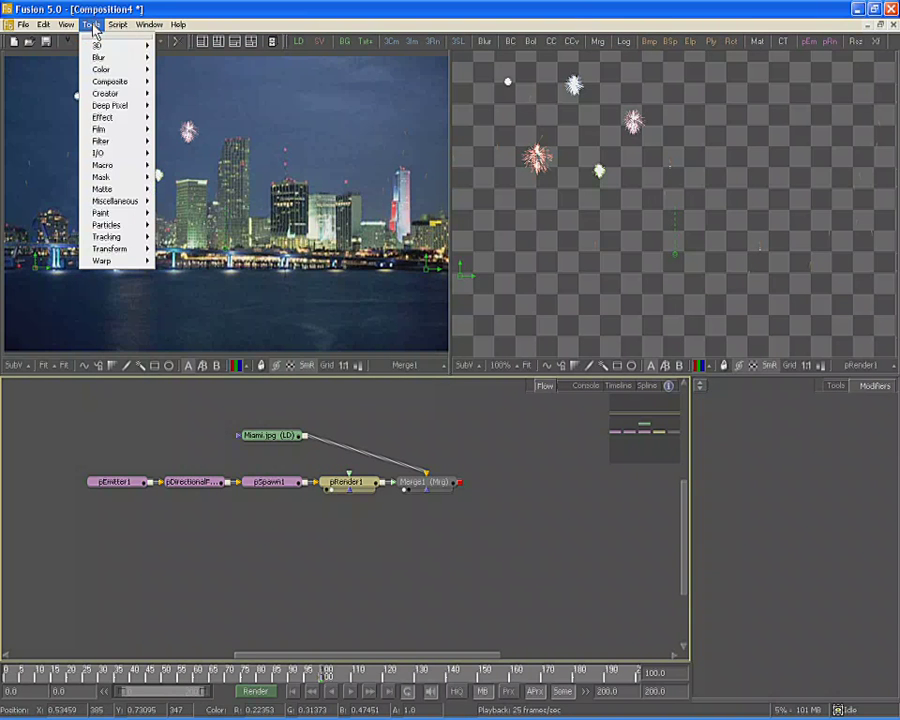
mouse_move(100, 57)
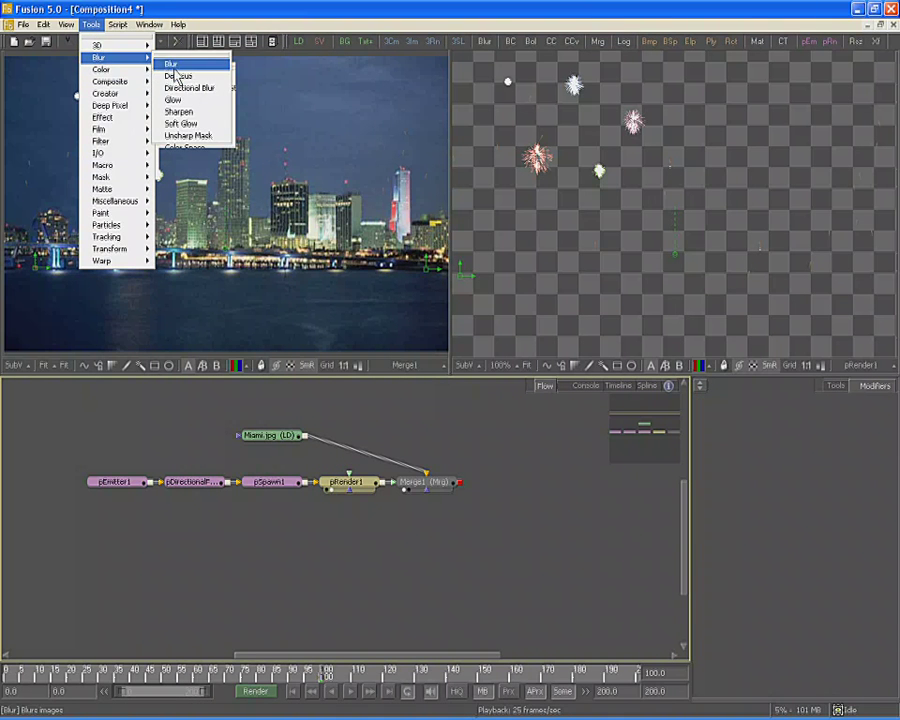
left_click(186, 102)
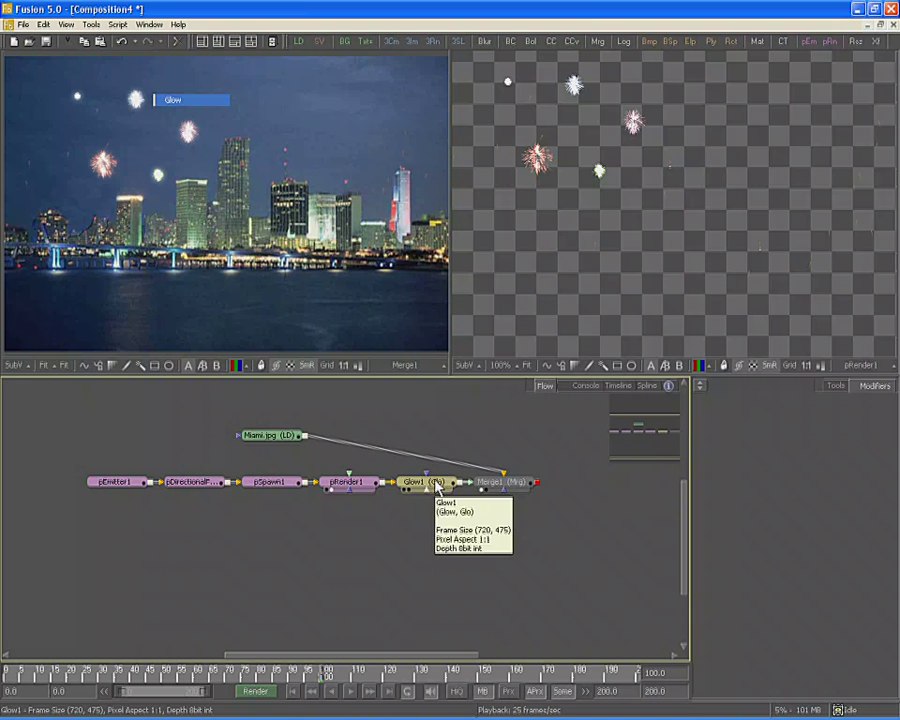
left_click(350, 694)
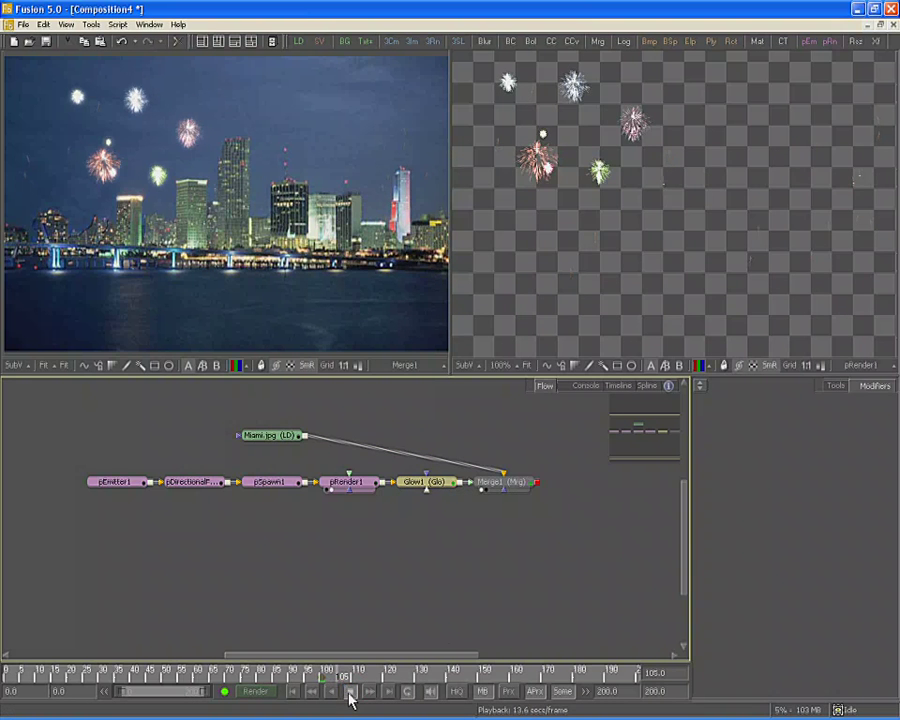